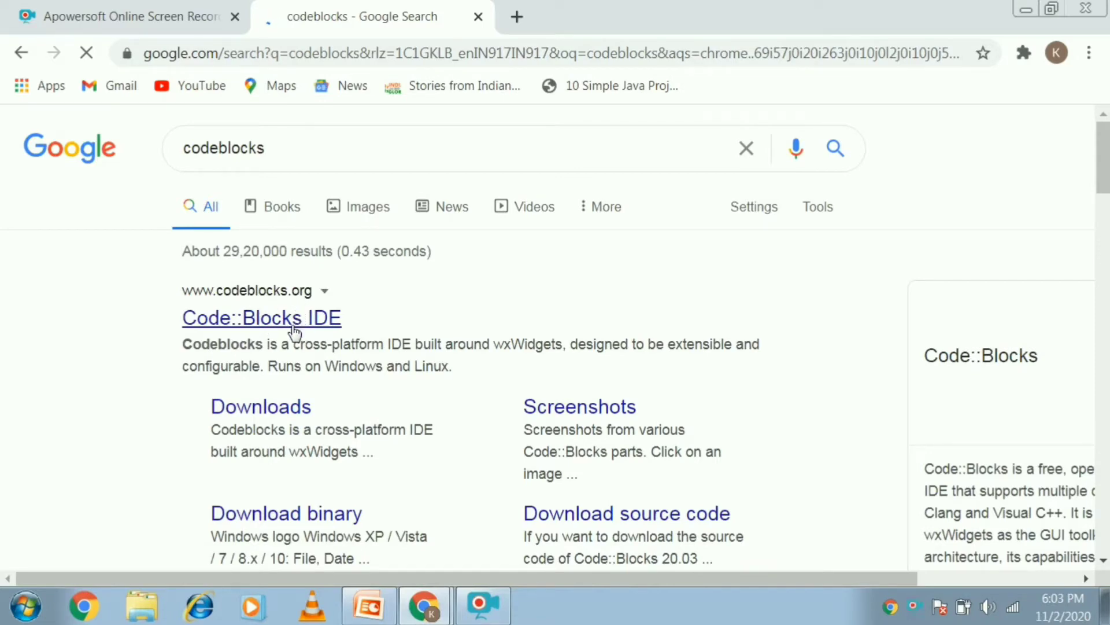
Step: Open the Code::Blocks IDE website from the search results and look through its home page
{"action": "left_click", "coordinate": [294, 330]}
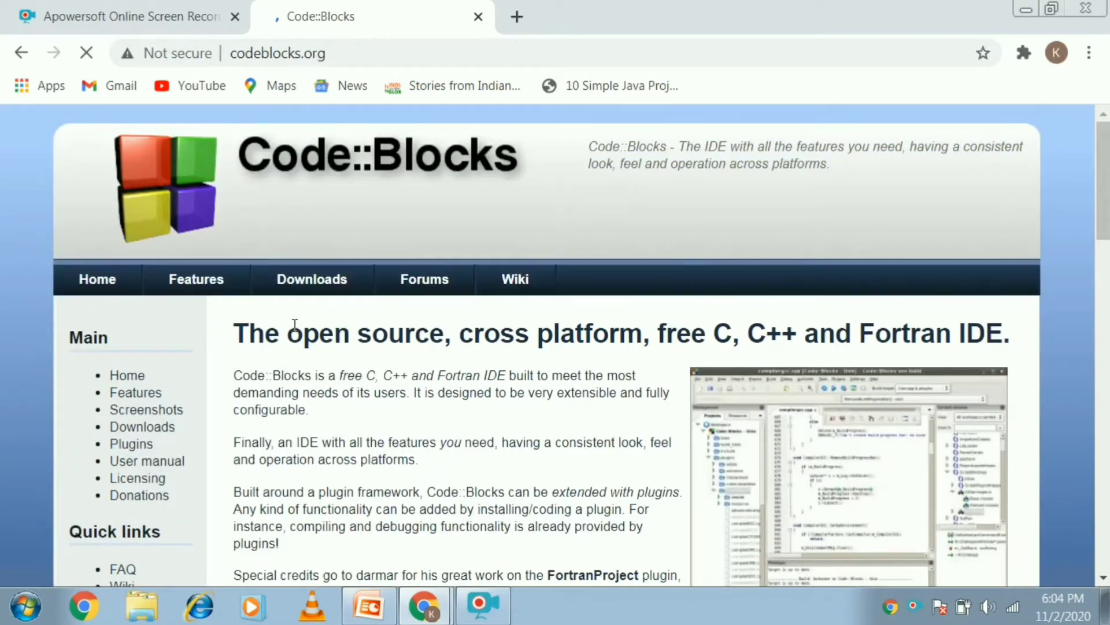
{"action": "scroll", "coordinate": [368, 501], "scroll_direction": "down", "scroll_amount": 5}
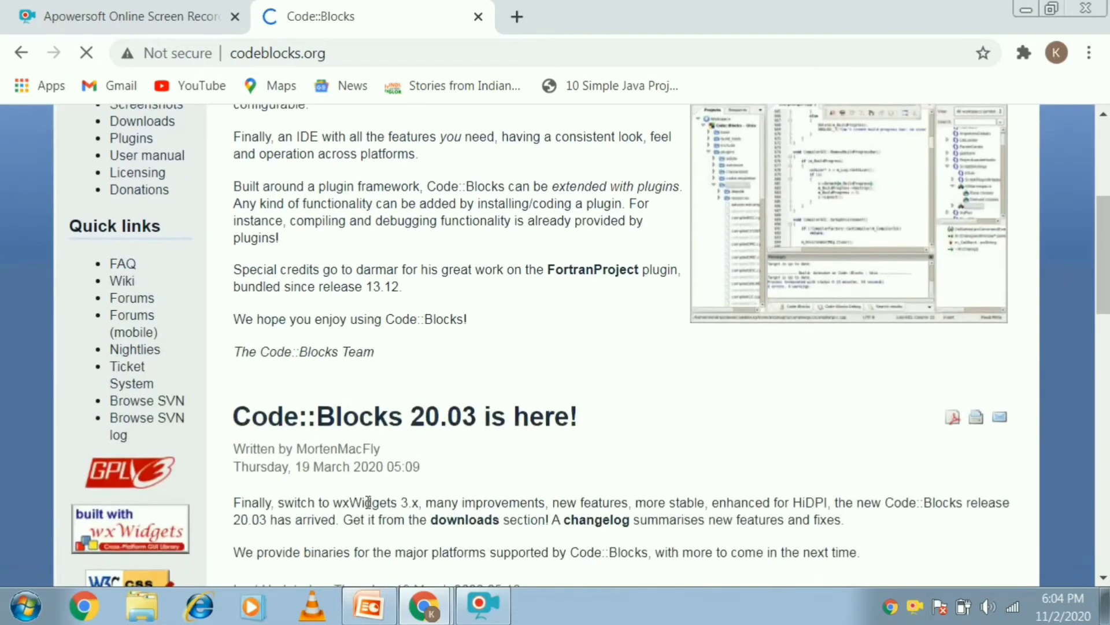
{"action": "scroll", "coordinate": [368, 501], "scroll_direction": "down", "scroll_amount": 5}
{"action": "scroll", "coordinate": [367, 502], "scroll_direction": "down", "scroll_amount": 2}
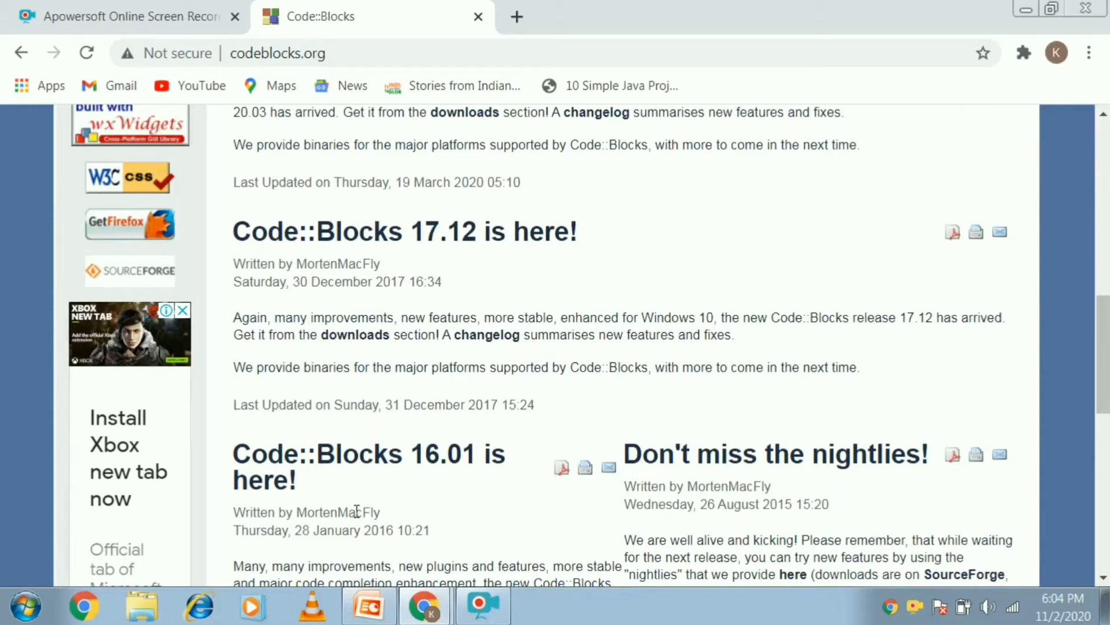
{"action": "scroll", "coordinate": [473, 428], "scroll_direction": "up", "scroll_amount": 15}
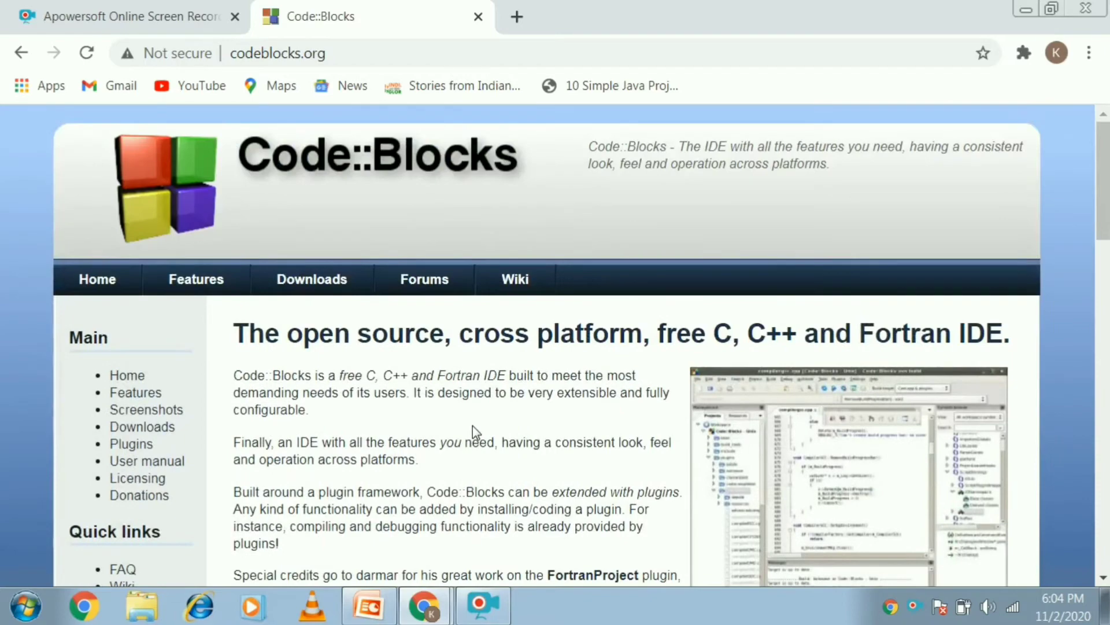
Step: Open the binary release page from the site's Downloads section and go to the Windows XP / Vista / 7 / 8.x / 10 packages
{"action": "left_click", "coordinate": [322, 289]}
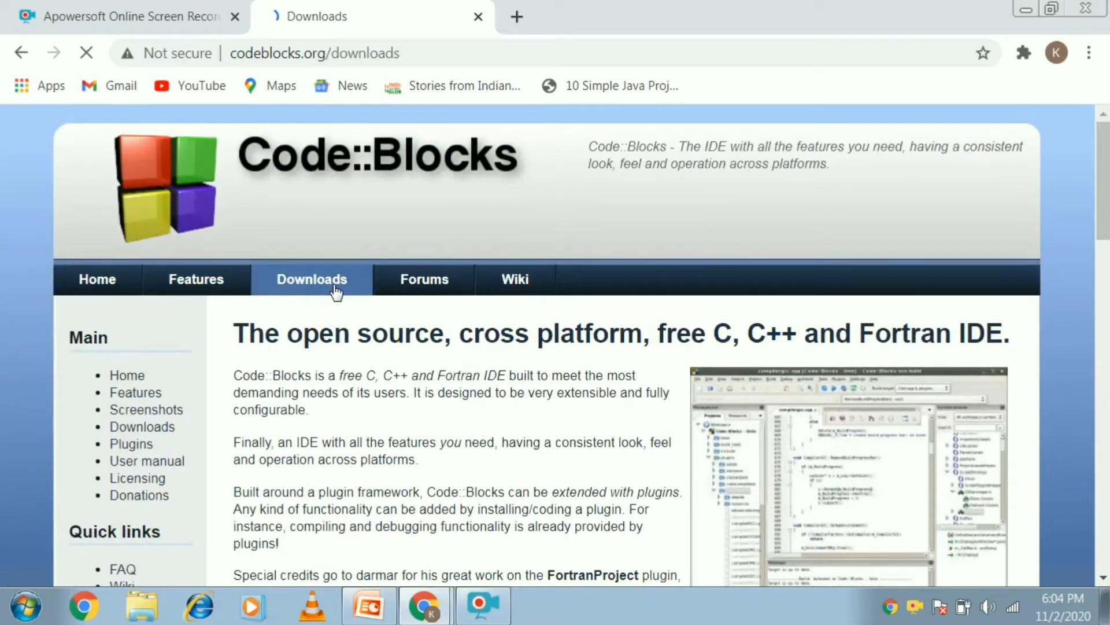
{"action": "scroll", "coordinate": [425, 356], "scroll_direction": "down", "scroll_amount": 1}
{"action": "scroll", "coordinate": [421, 350], "scroll_direction": "down", "scroll_amount": 10}
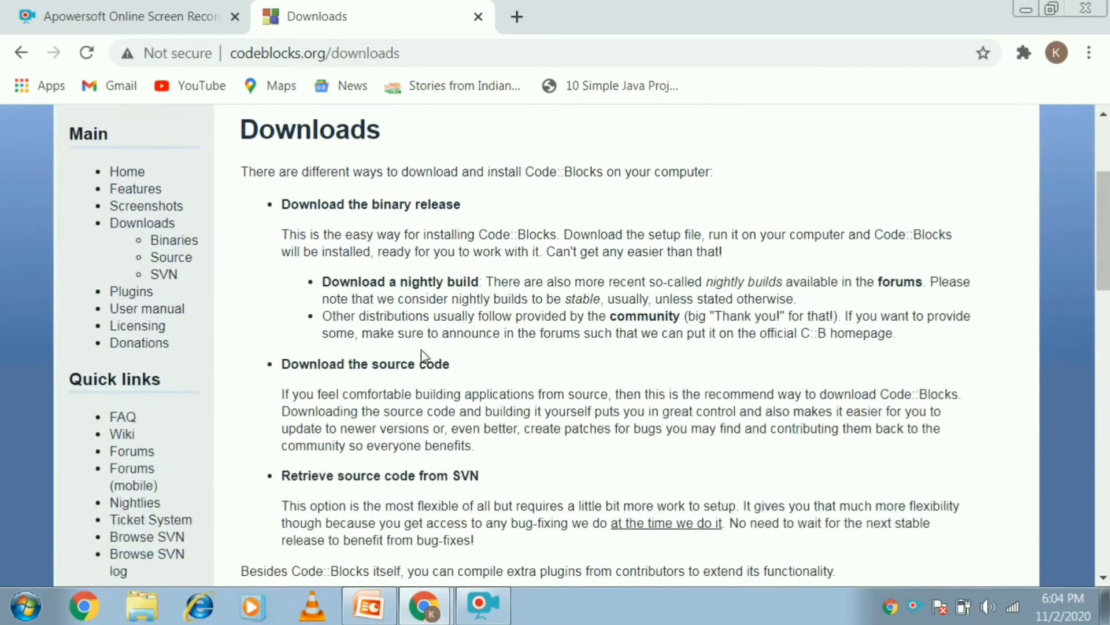
{"action": "scroll", "coordinate": [421, 349], "scroll_direction": "down", "scroll_amount": 7}
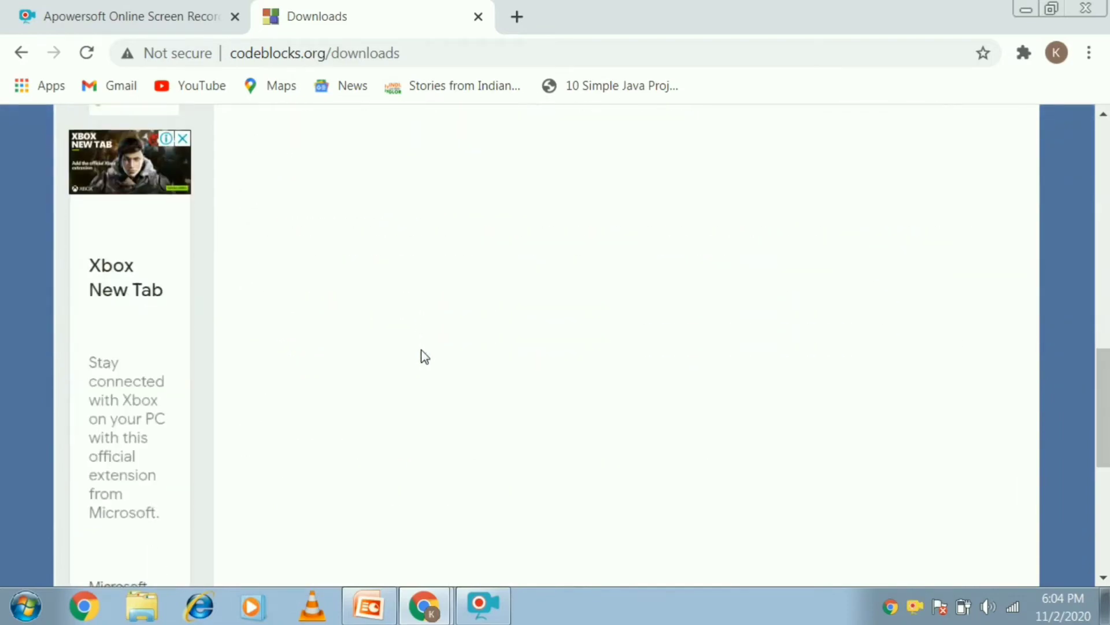
{"action": "scroll", "coordinate": [421, 349], "scroll_direction": "up", "scroll_amount": 15}
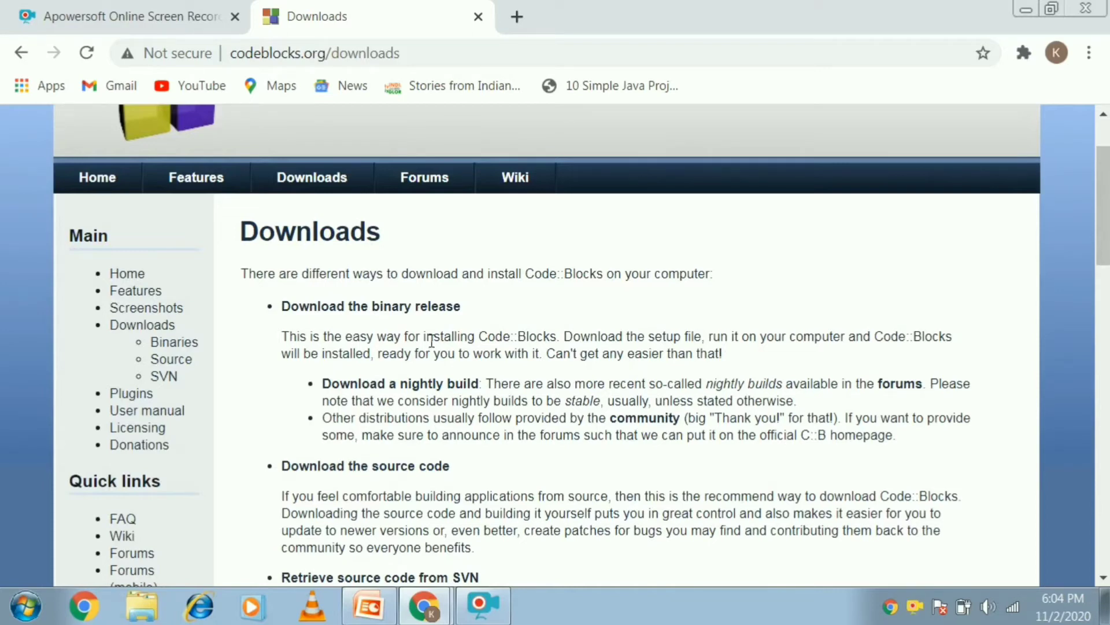
{"action": "left_click", "coordinate": [394, 313]}
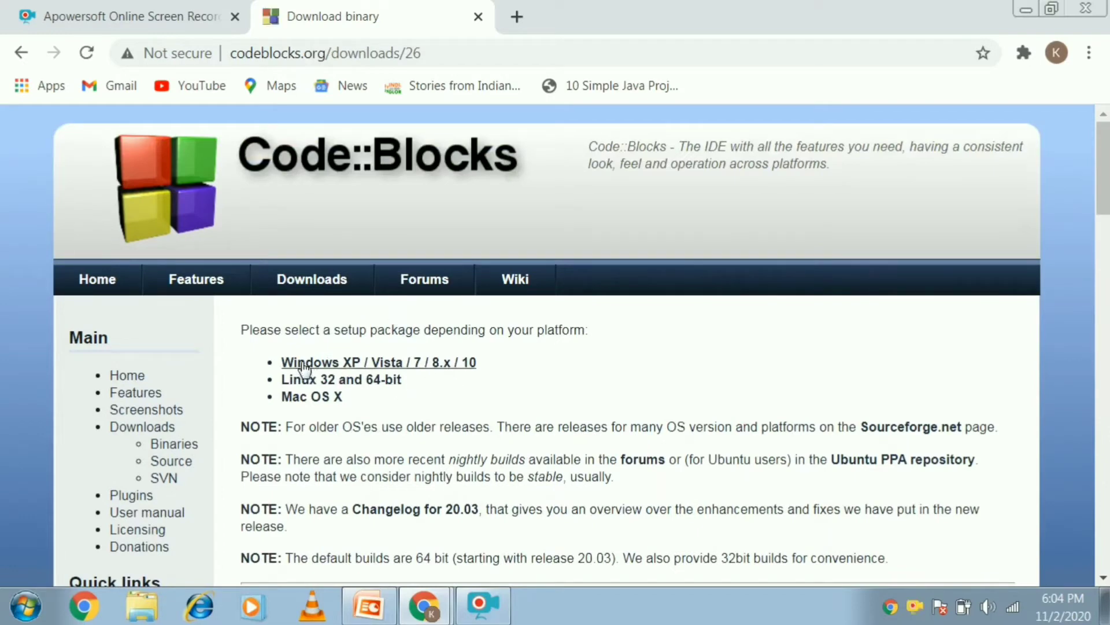
{"action": "left_click", "coordinate": [467, 365]}
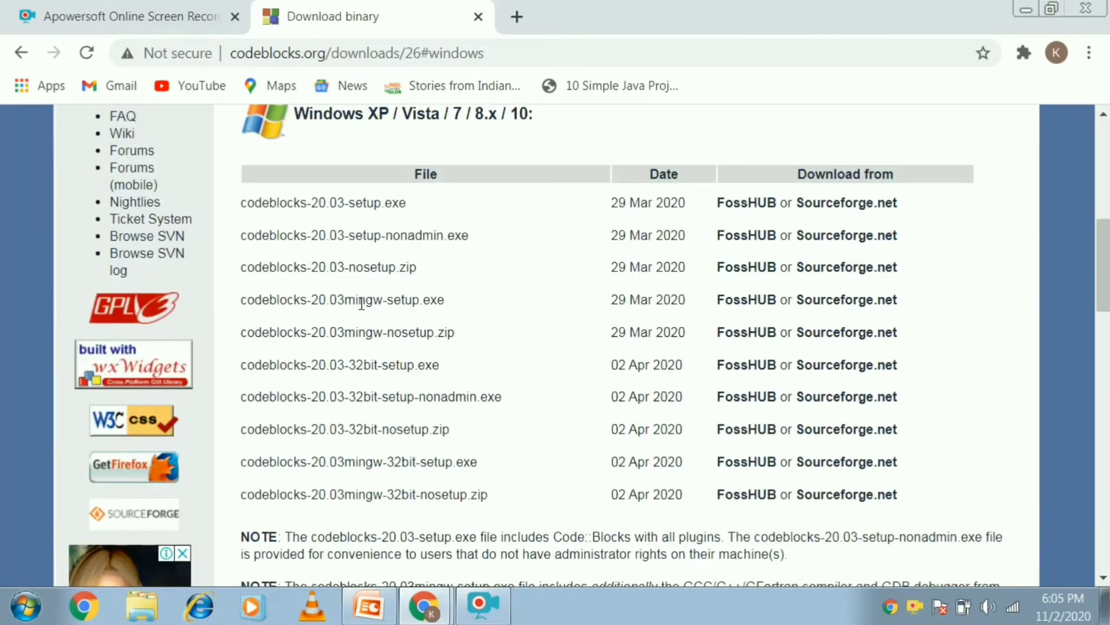
Step: Download codeblocks-20.03mingw-setup.exe from Sourceforge.net
{"action": "left_click_drag", "start_coordinate": [355, 301], "coordinate": [446, 304]}
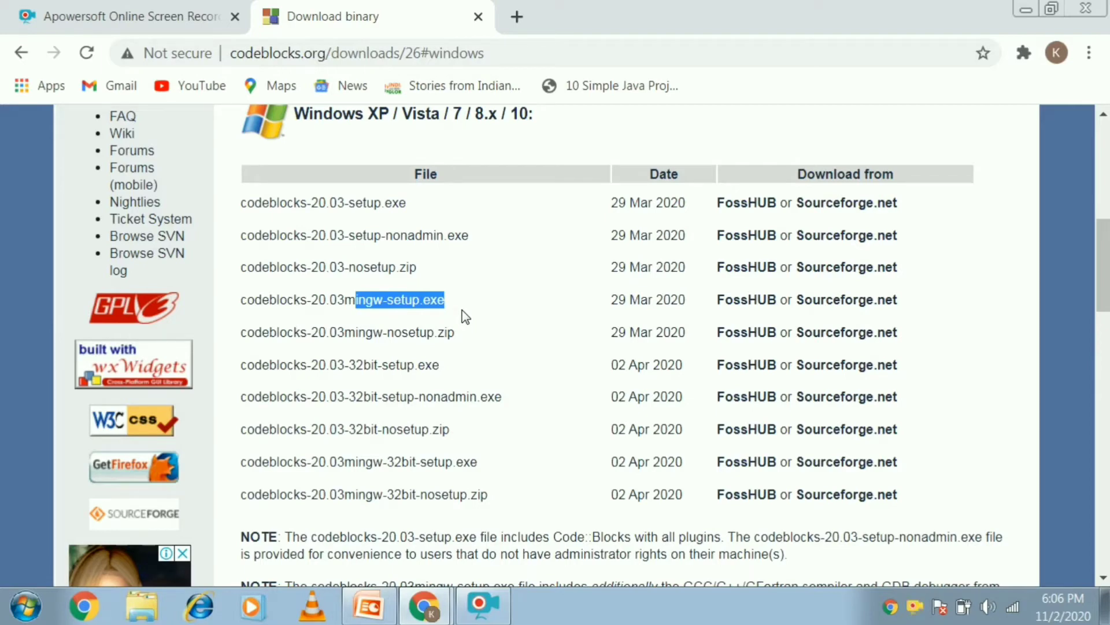
{"action": "left_click", "coordinate": [465, 316]}
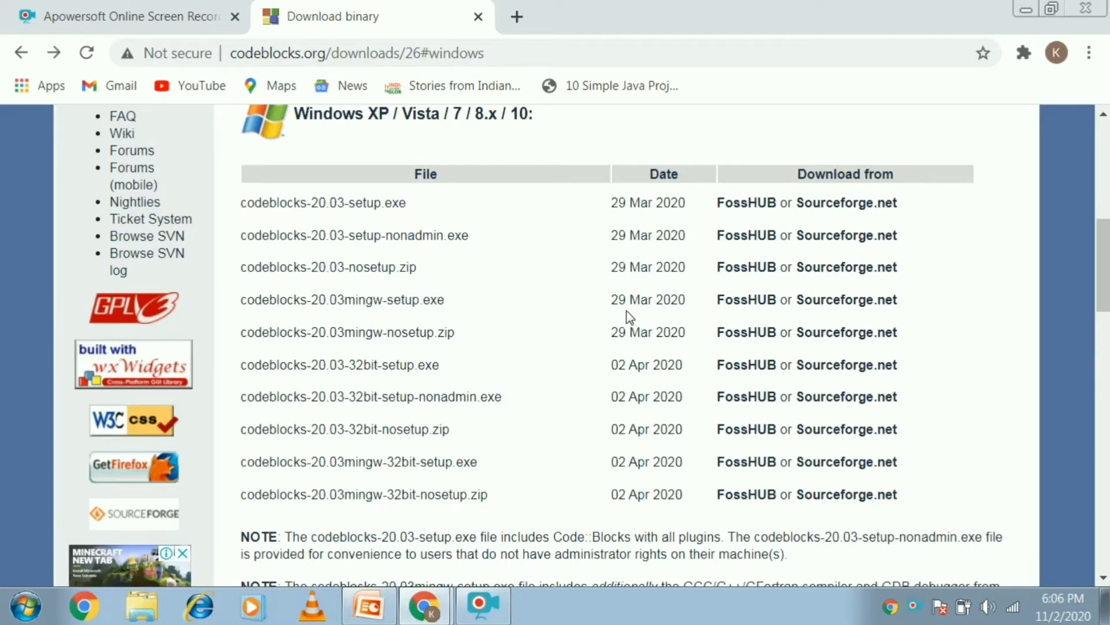
{"action": "left_click", "coordinate": [835, 307]}
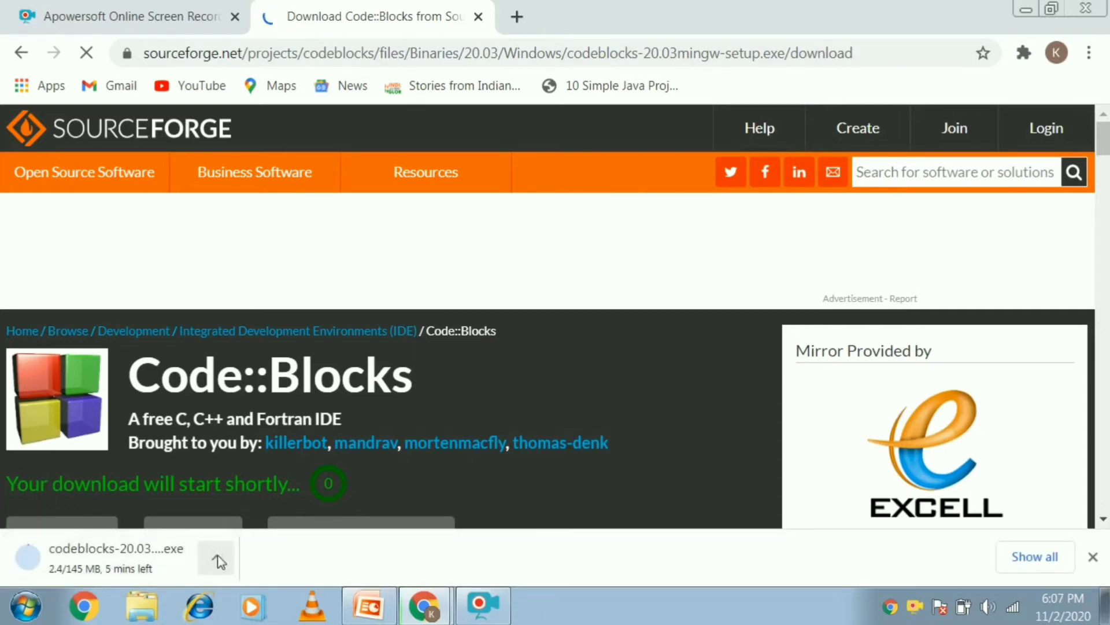
Step: Show the downloaded codeblocks-20.03mingw-setup.exe in its folder from the browser's full downloads list, and maximize the folder window
{"action": "left_click", "coordinate": [218, 559]}
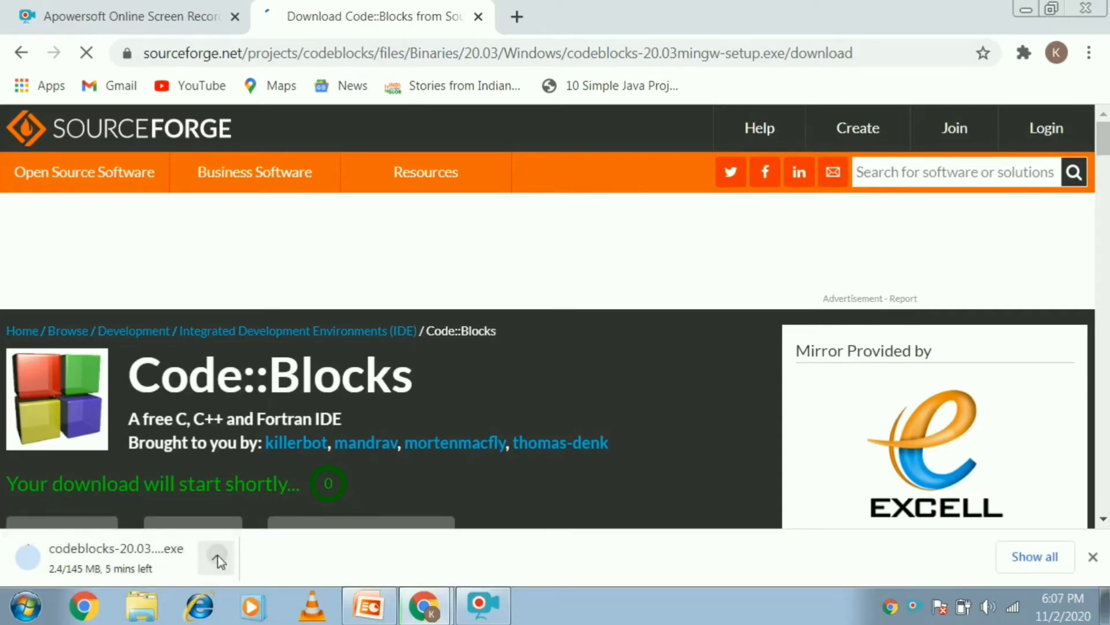
{"action": "left_click", "coordinate": [1019, 556]}
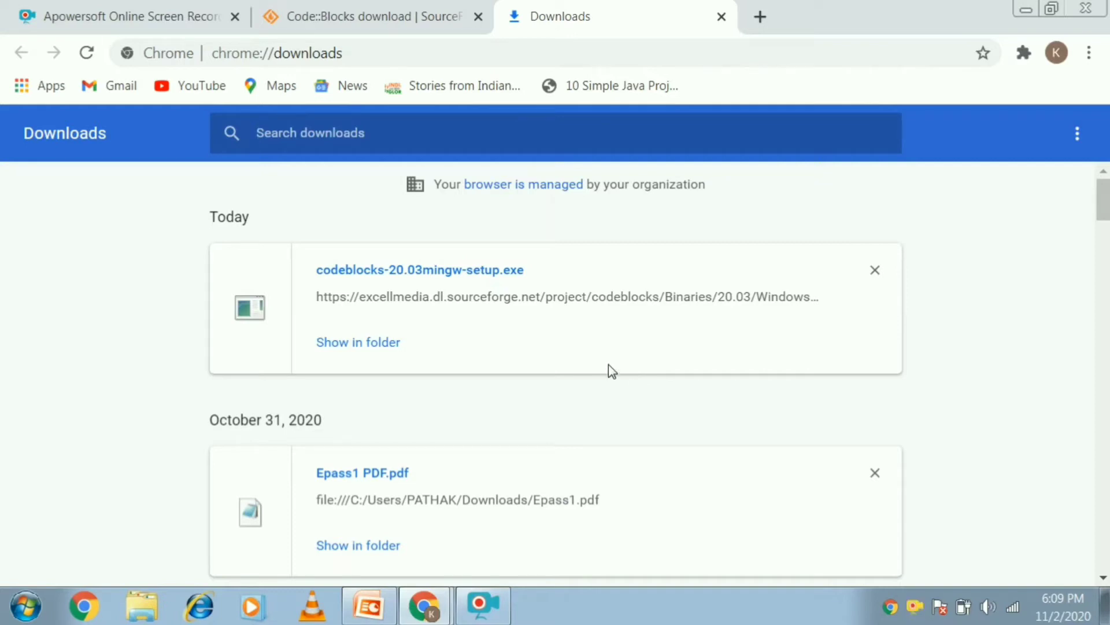
{"action": "left_click", "coordinate": [382, 343]}
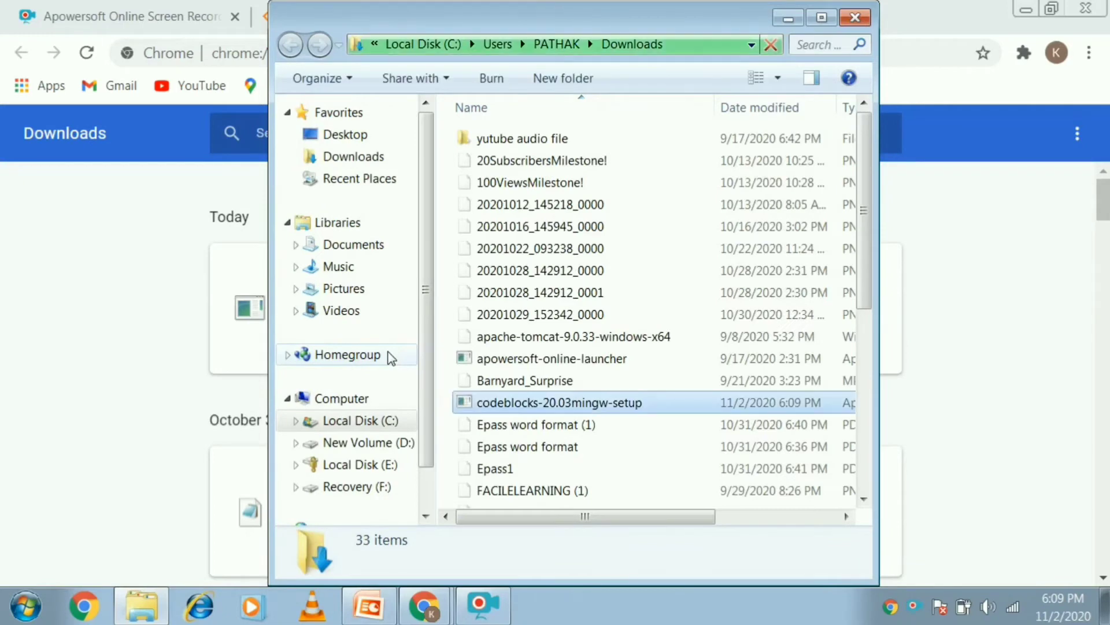
{"action": "left_click", "coordinate": [823, 17]}
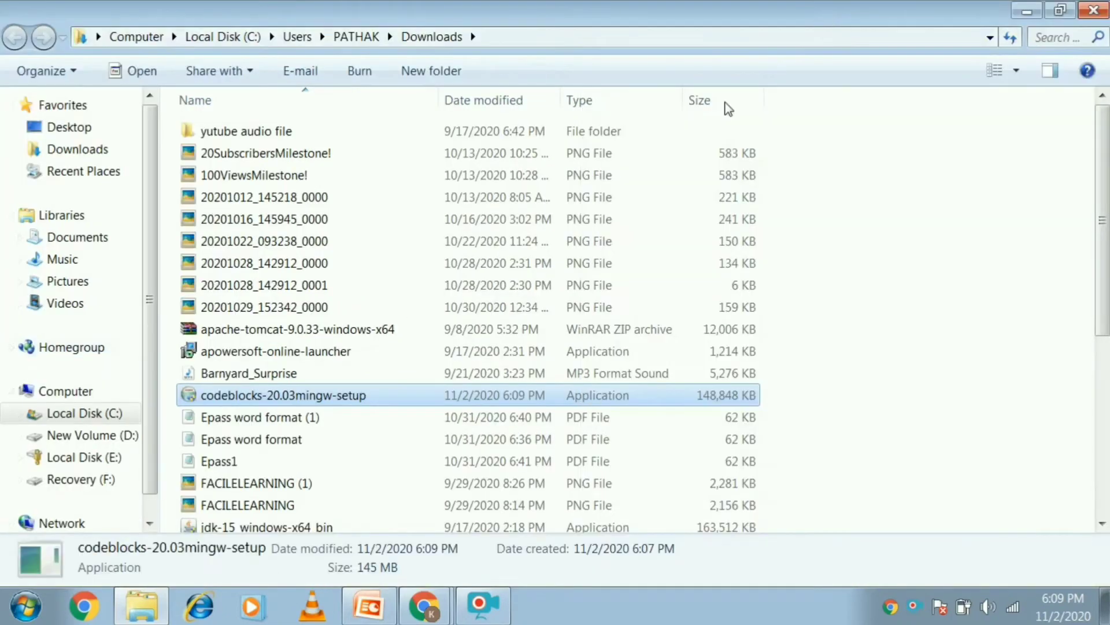
Step: Launch the codeblocks-20.03mingw-setup installer from the Downloads folder
{"action": "double_click", "coordinate": [362, 398]}
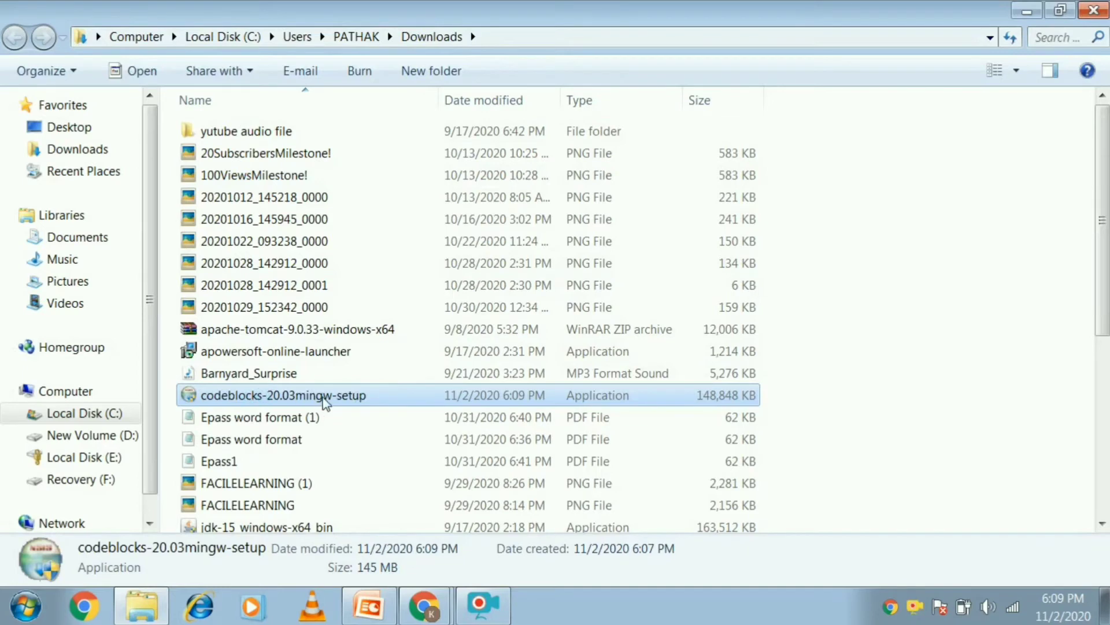
{"action": "right_click", "coordinate": [282, 400]}
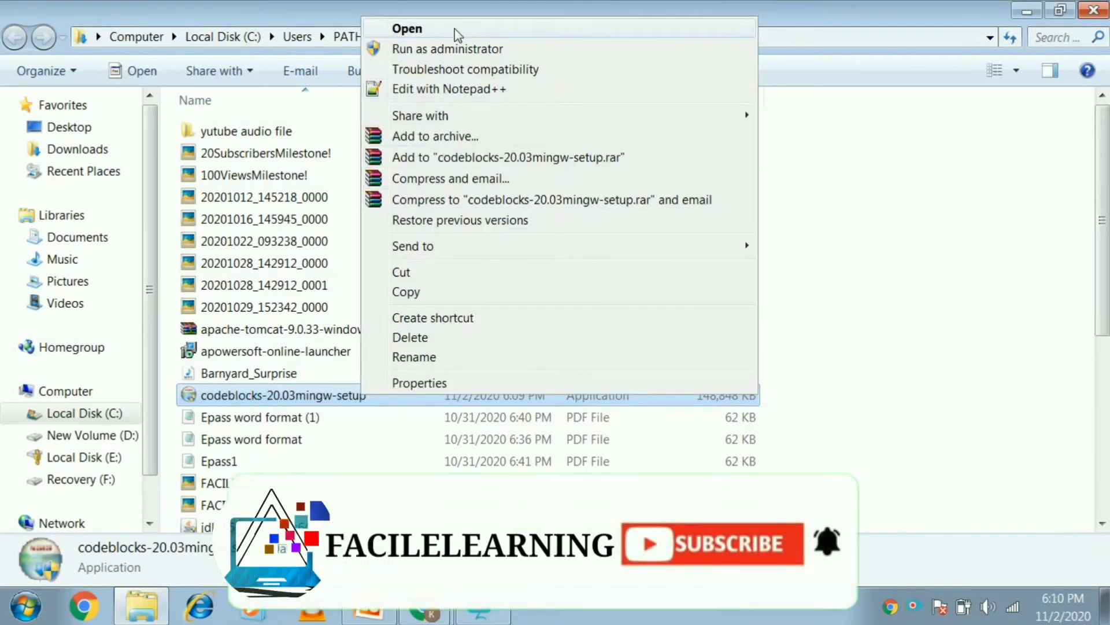
{"action": "left_click", "coordinate": [454, 29]}
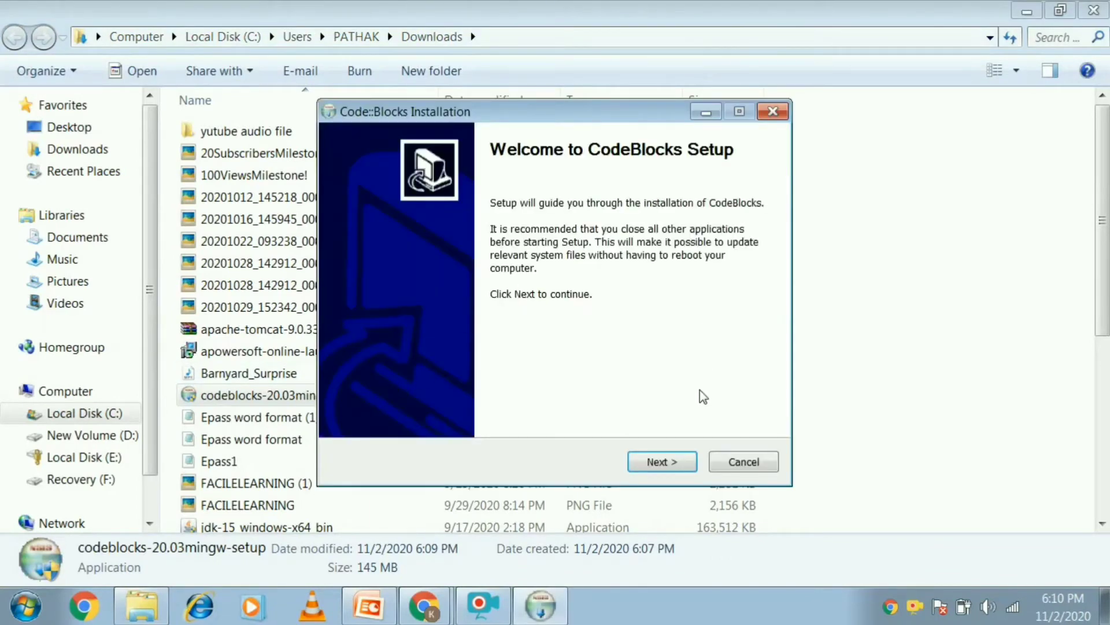
Step: Accept the license, keep the full install type and the C:\Program Files\CodeBlocks destination, and start the installation
{"action": "left_click", "coordinate": [664, 465]}
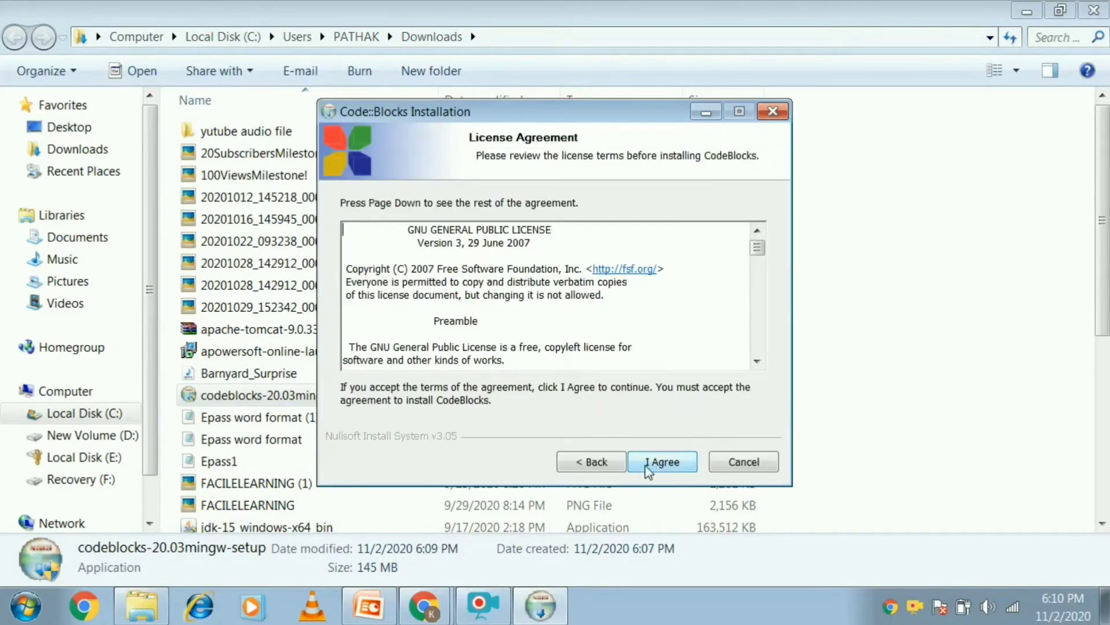
{"action": "left_click", "coordinate": [661, 463]}
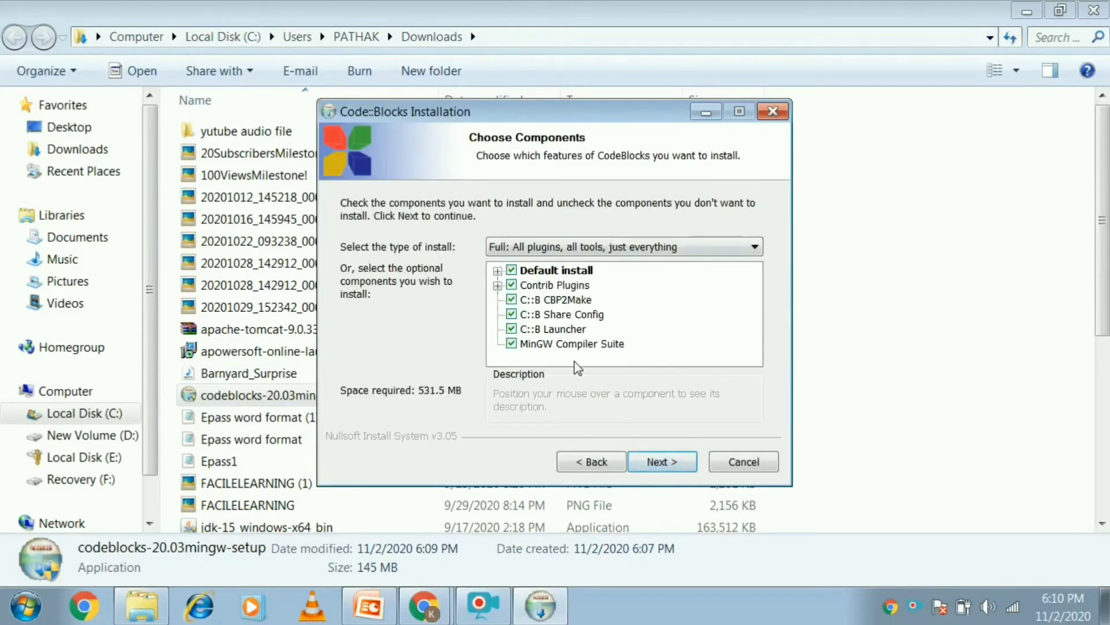
{"action": "left_click", "coordinate": [662, 463]}
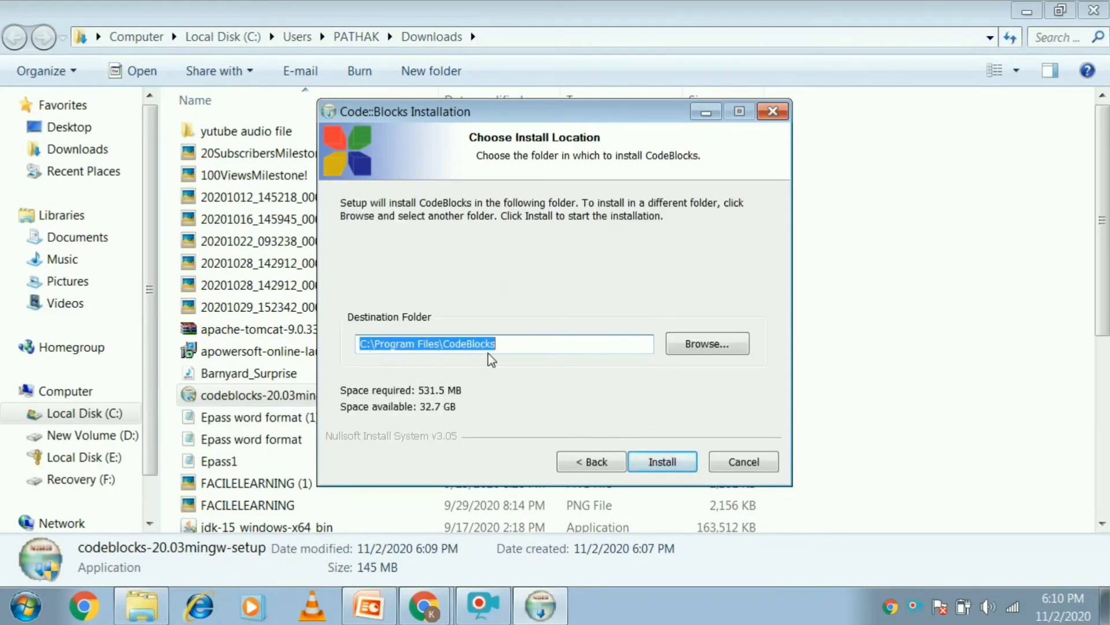
{"action": "left_click", "coordinate": [665, 462]}
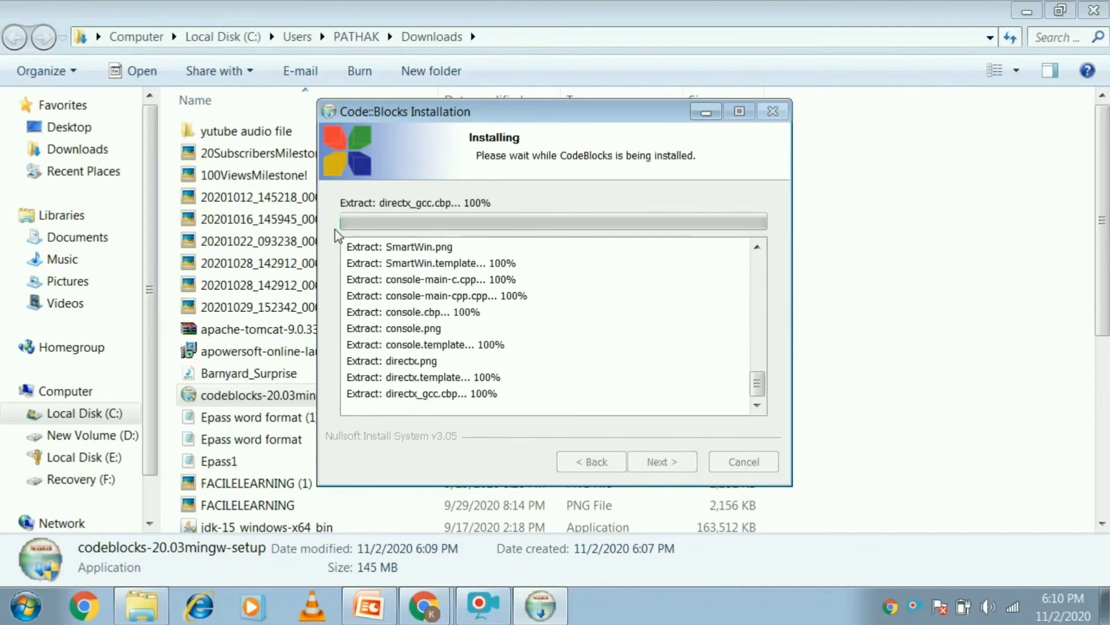
Step: Minimize the windows behind the installer and write "wait for a while" in a new Notepad document
{"action": "left_click", "coordinate": [1029, 12]}
{"action": "left_click", "coordinate": [1030, 12]}
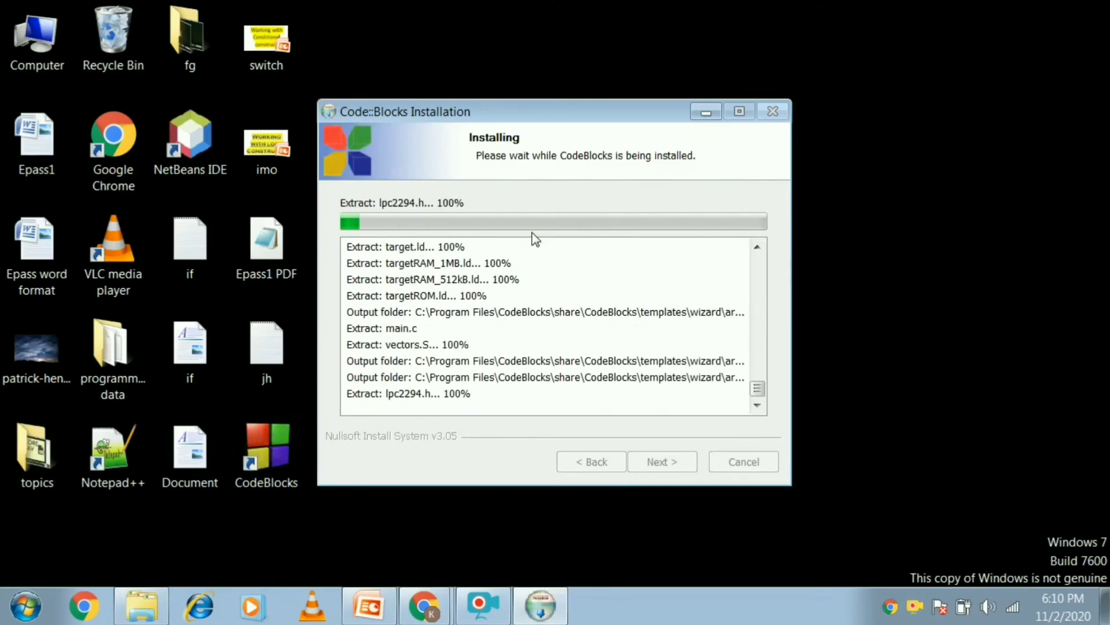
{"action": "left_click", "coordinate": [23, 607]}
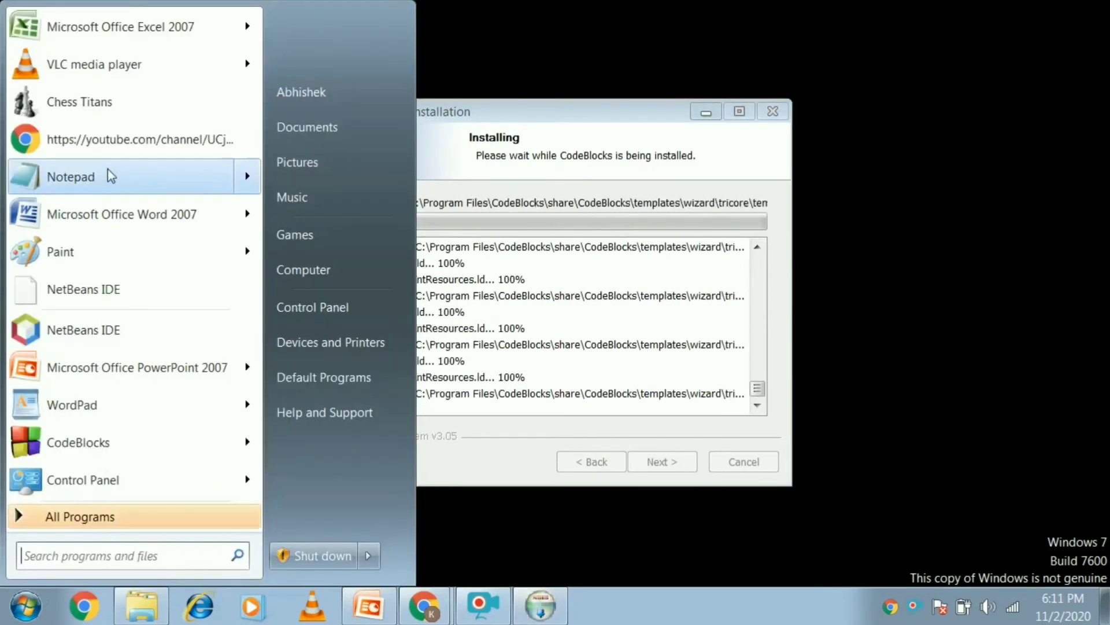
{"action": "left_click", "coordinate": [112, 173]}
{"action": "type", "text": "wait for a whiuke"}
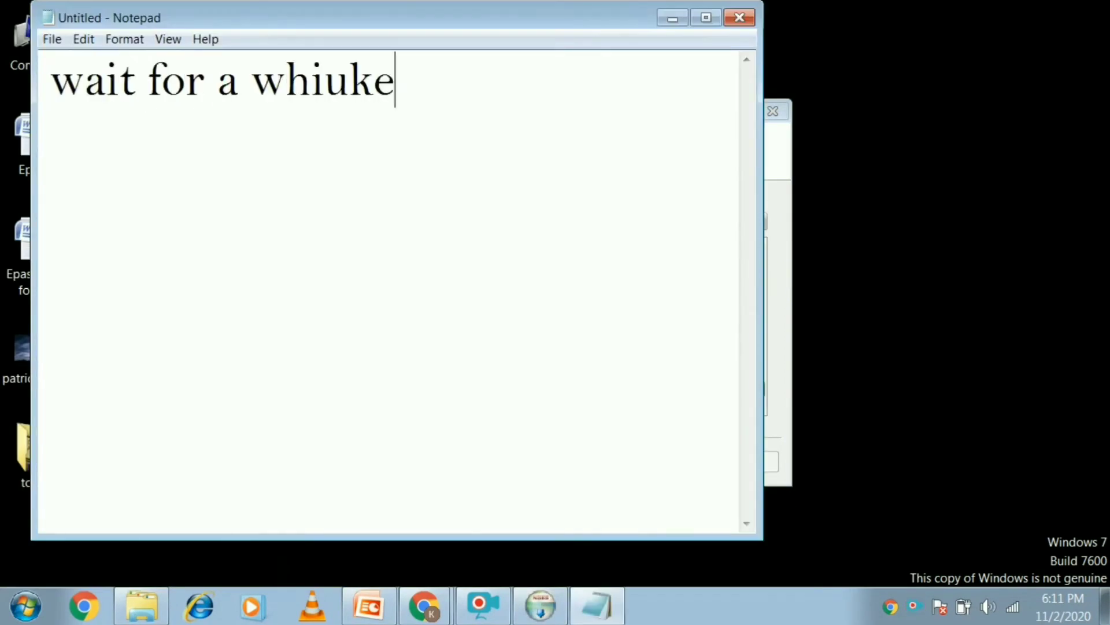
{"action": "key", "text": "BackSpace"}
{"action": "key", "text": "BackSpace"}
{"action": "key", "text": "BackSpace"}
{"action": "type", "text": "le"}
{"action": "left_click", "coordinate": [672, 23]}
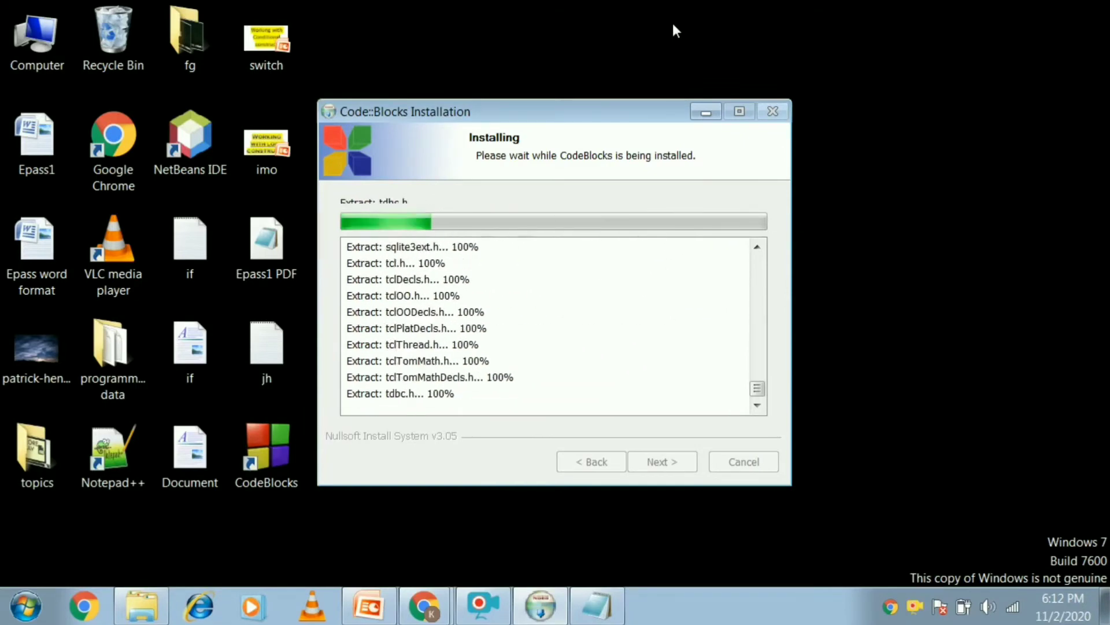
Step: Extend the Notepad text to "wait for a while and let it install", select the line, and minimize Notepad
{"action": "key", "text": "alt+Tab"}
{"action": "type", "text": "d let it in"}
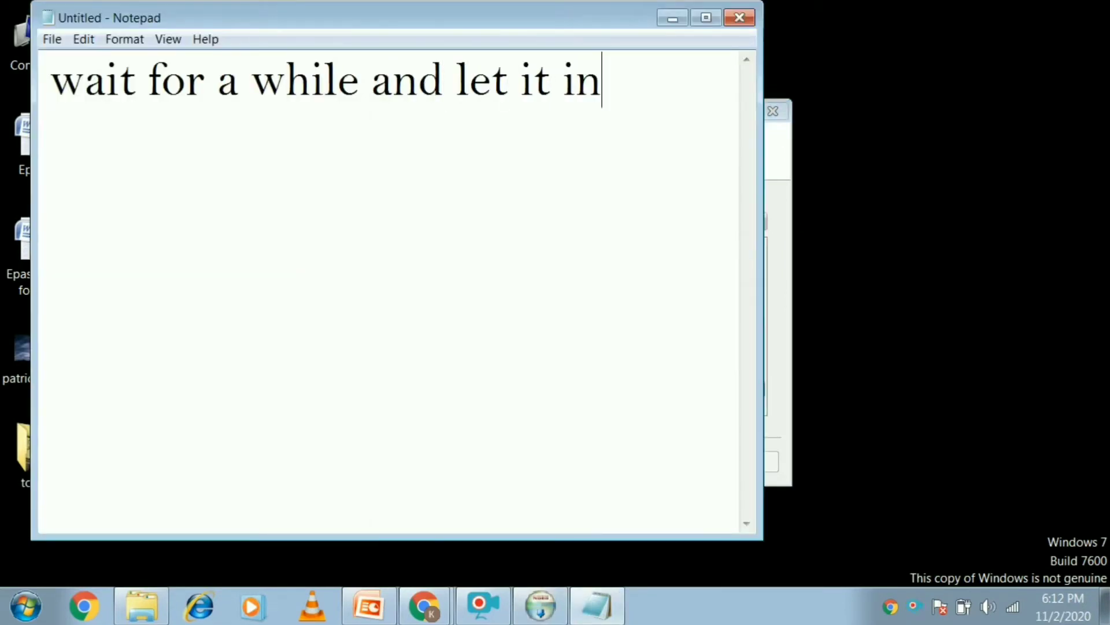
{"action": "type", "text": "stall"}
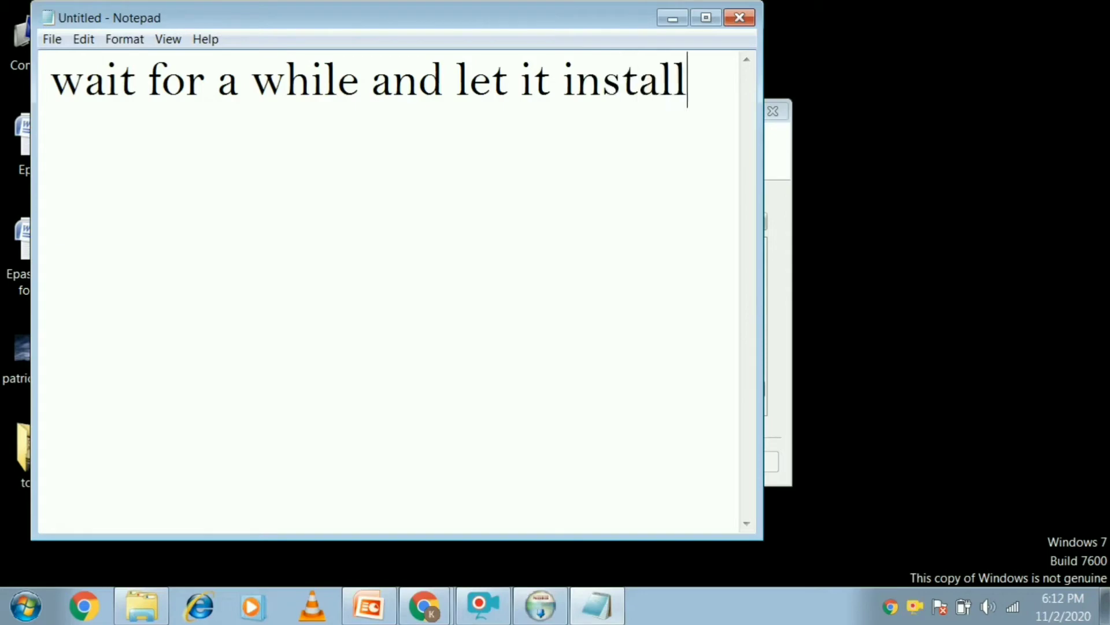
{"action": "left_click_drag", "start_coordinate": [63, 88], "coordinate": [693, 93]}
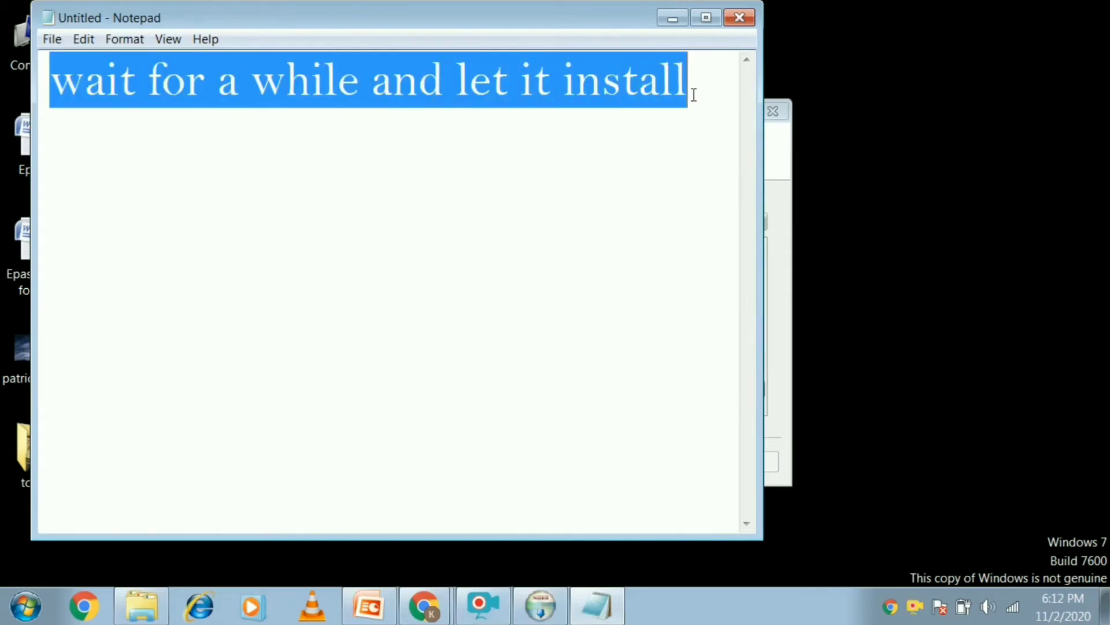
{"action": "left_click", "coordinate": [671, 19]}
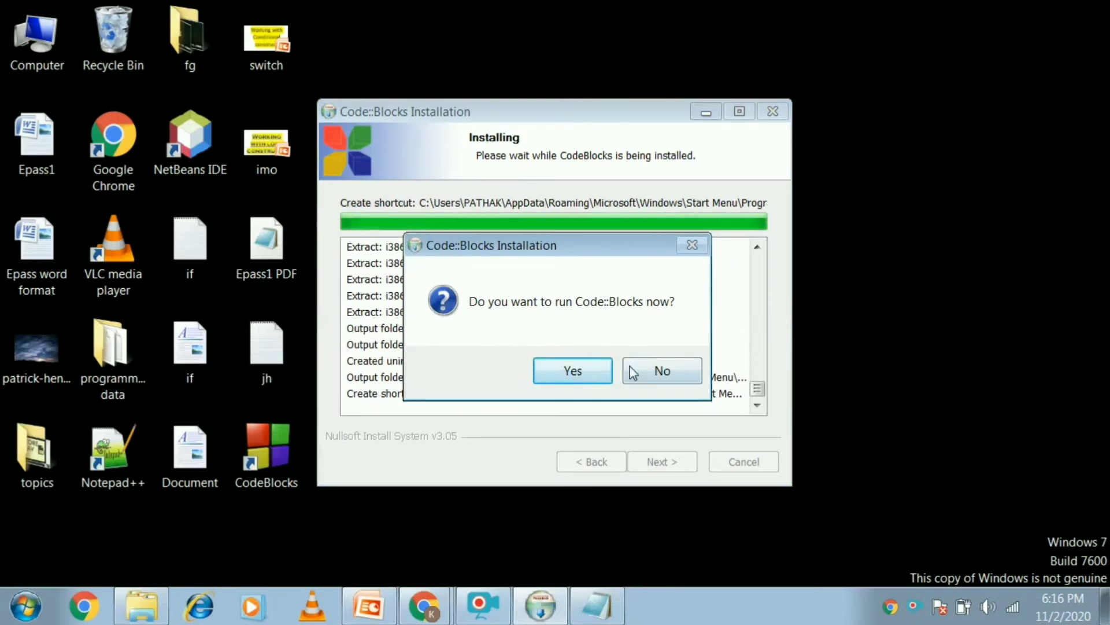
Step: Decline running Code::Blocks immediately, then finish and close the setup wizard
{"action": "left_click", "coordinate": [646, 370]}
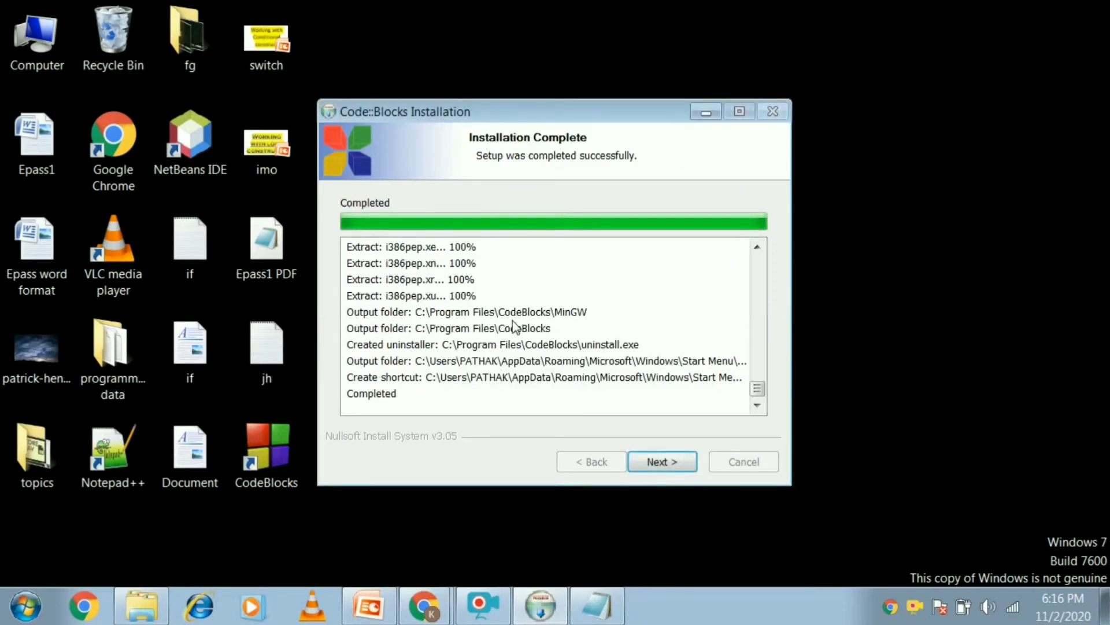
{"action": "left_click", "coordinate": [661, 463]}
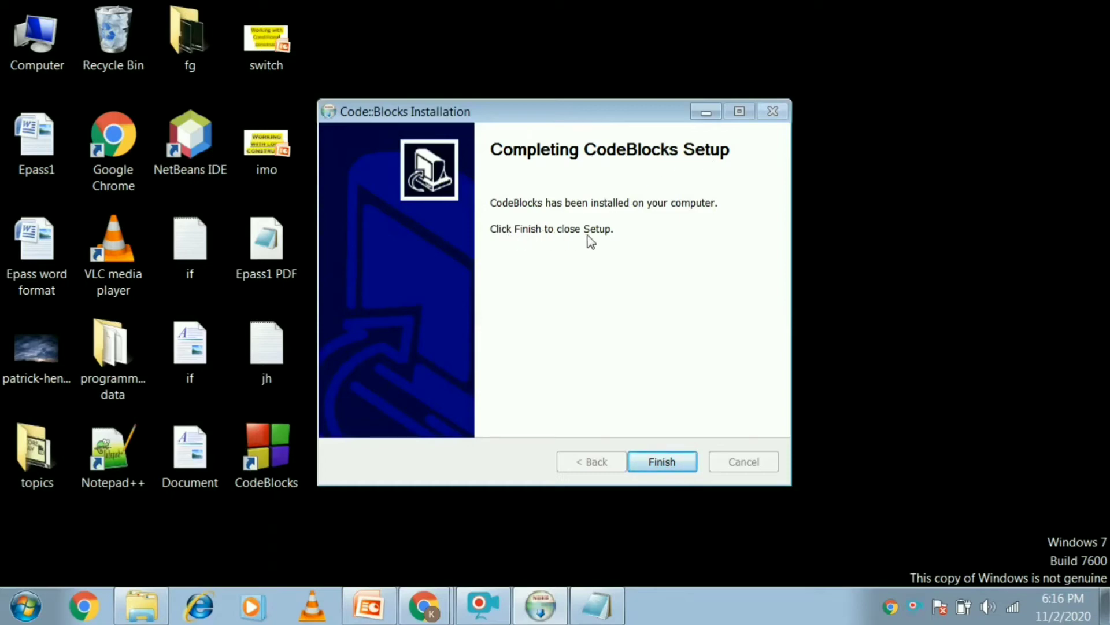
{"action": "left_click", "coordinate": [648, 463]}
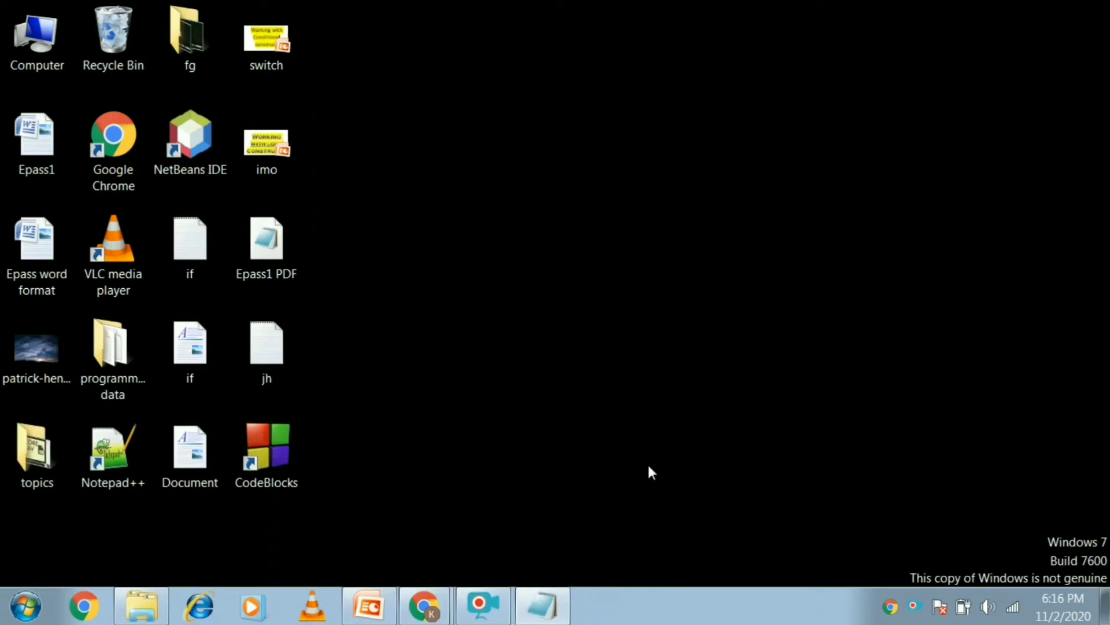
Step: Refresh the Windows desktop twice
{"action": "right_click", "coordinate": [560, 217]}
{"action": "left_click", "coordinate": [607, 291]}
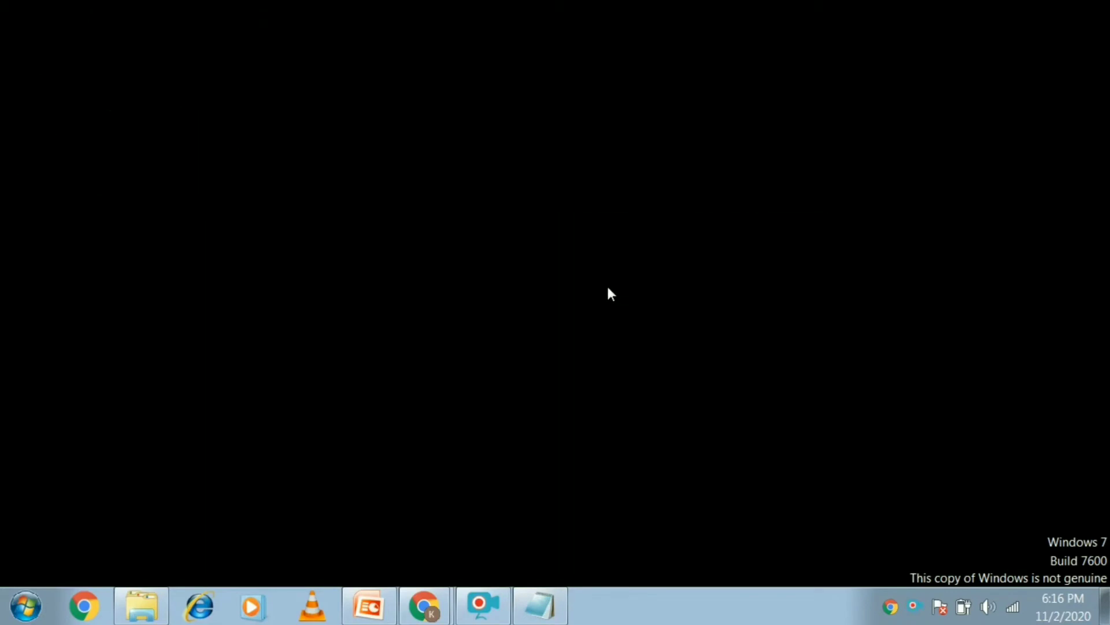
{"action": "right_click", "coordinate": [522, 167]}
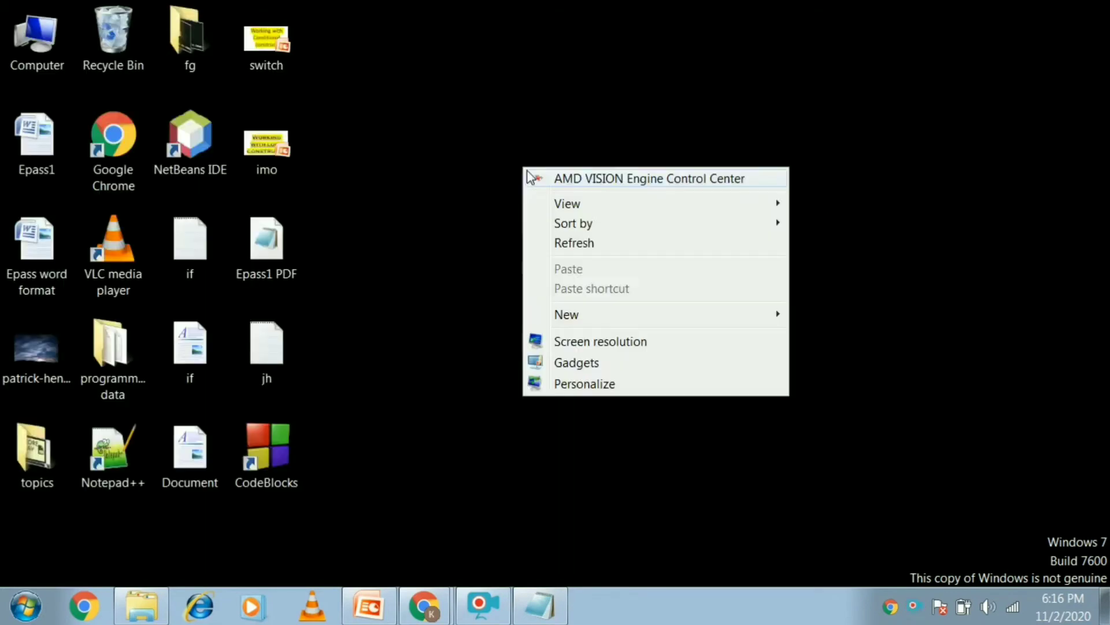
{"action": "left_click", "coordinate": [580, 241]}
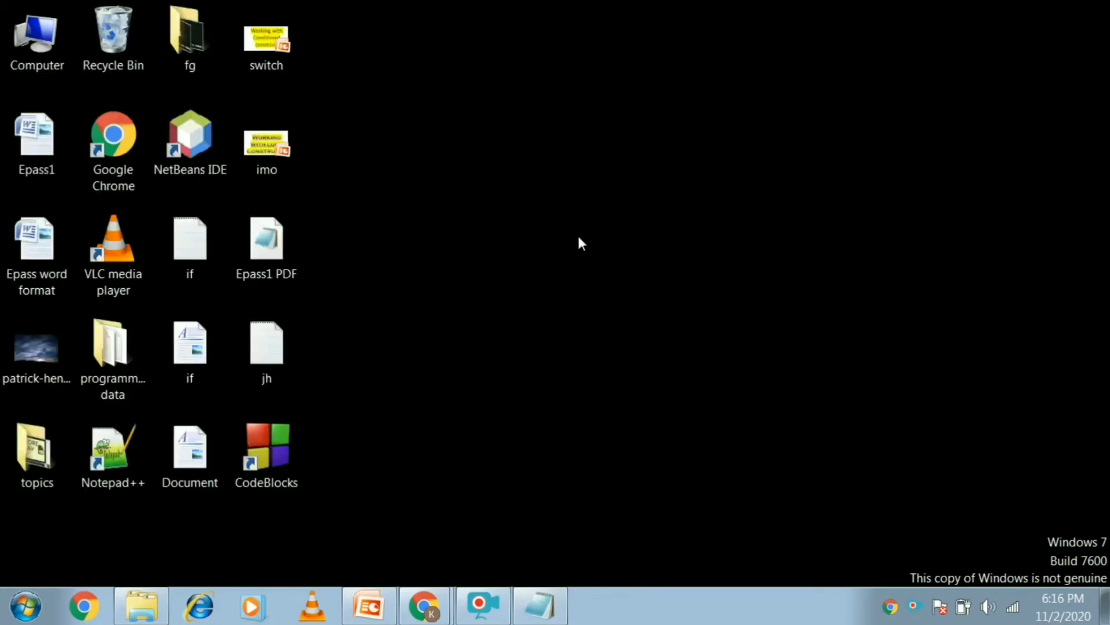
Step: Launch CodeBlocks from its desktop shortcut and shrink the Logs & others pane to reveal the start page's project links
{"action": "left_click", "coordinate": [272, 462]}
{"action": "right_click", "coordinate": [272, 462]}
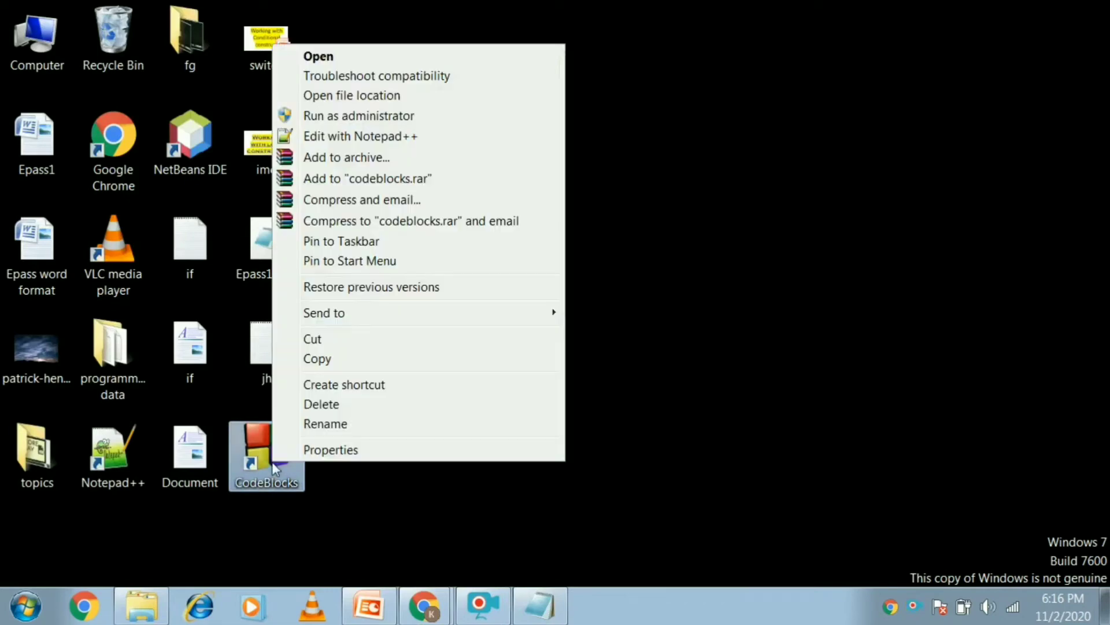
{"action": "left_click", "coordinate": [387, 57]}
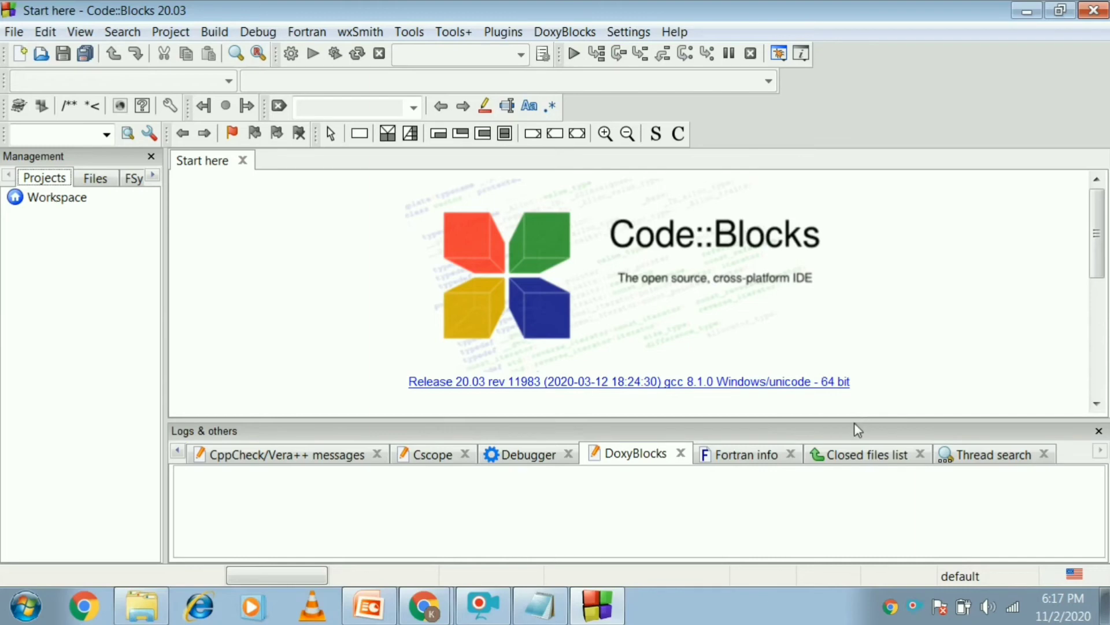
{"action": "left_click_drag", "start_coordinate": [854, 421], "coordinate": [854, 481]}
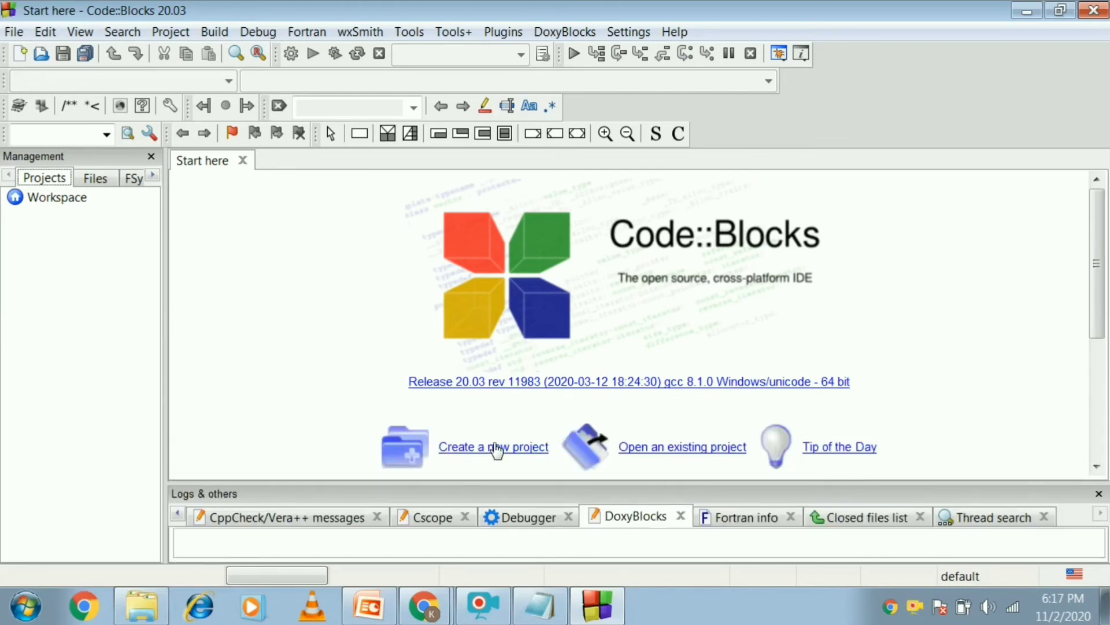
Step: Start a new project from the Console application template
{"action": "left_click", "coordinate": [14, 33]}
{"action": "mouse_move", "coordinate": [33, 53]}
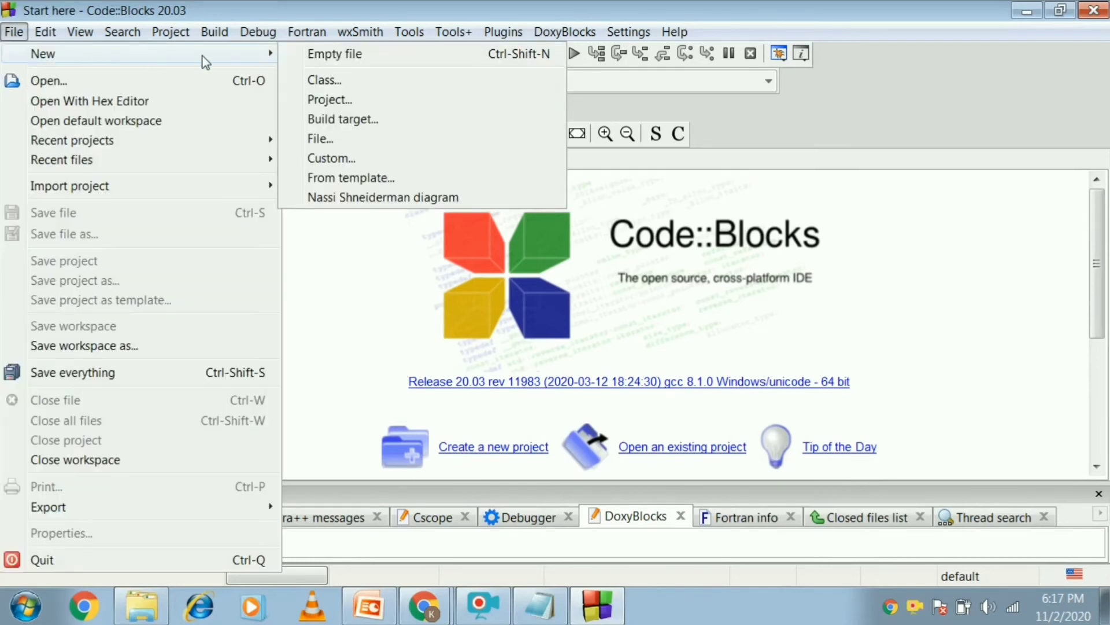
{"action": "left_click", "coordinate": [370, 102]}
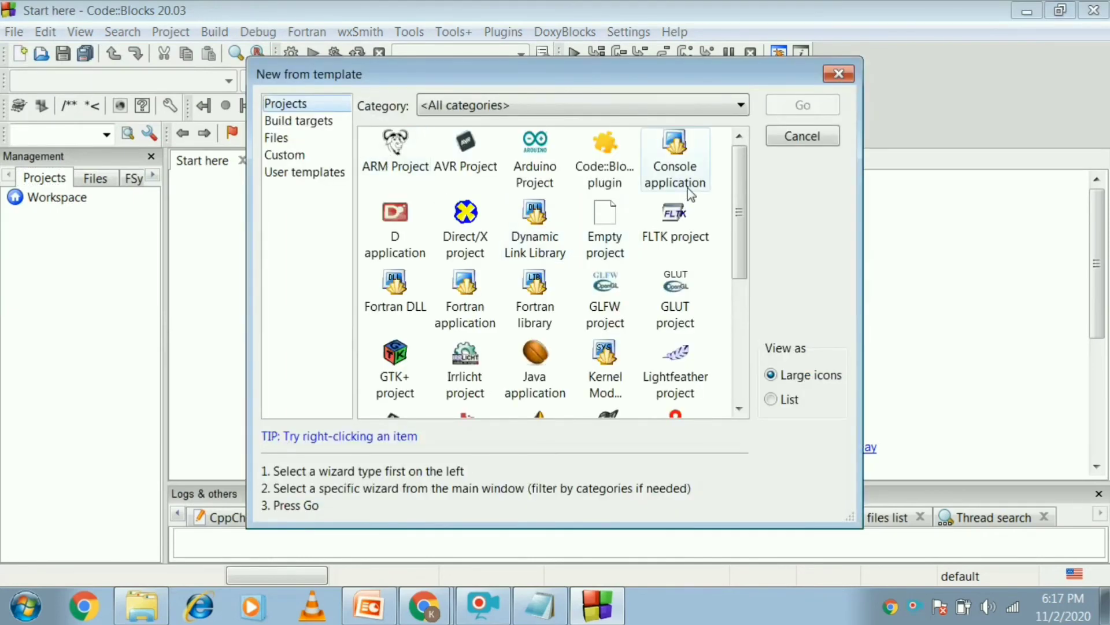
{"action": "left_click", "coordinate": [688, 177]}
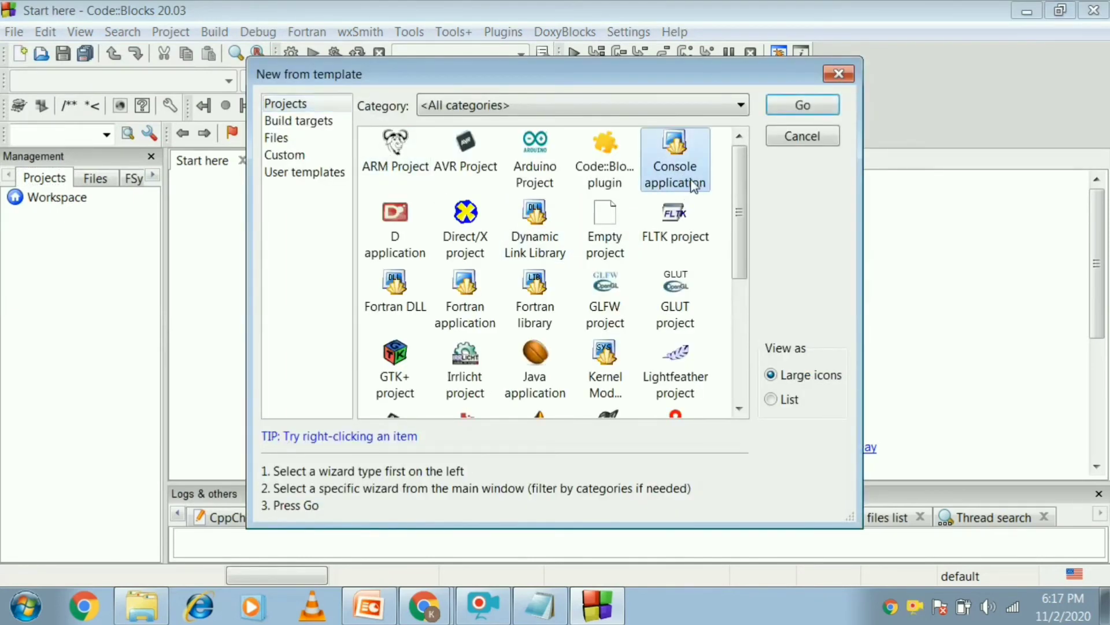
{"action": "left_click", "coordinate": [816, 108]}
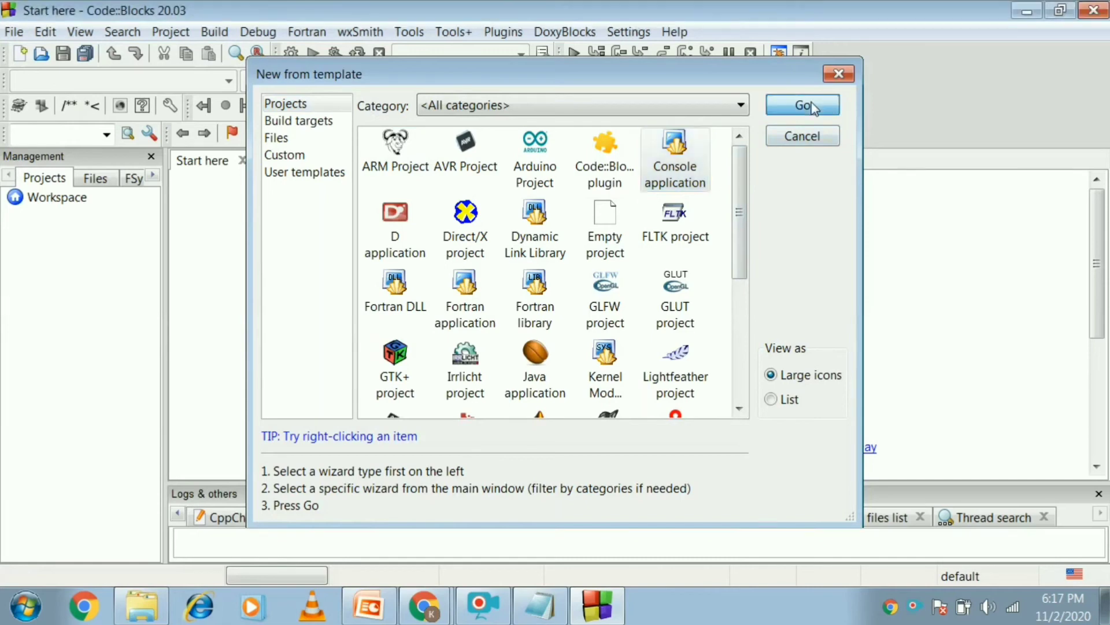
Step: Choose C++ as the console project's language and continue to the project title and folder settings
{"action": "left_click", "coordinate": [536, 144]}
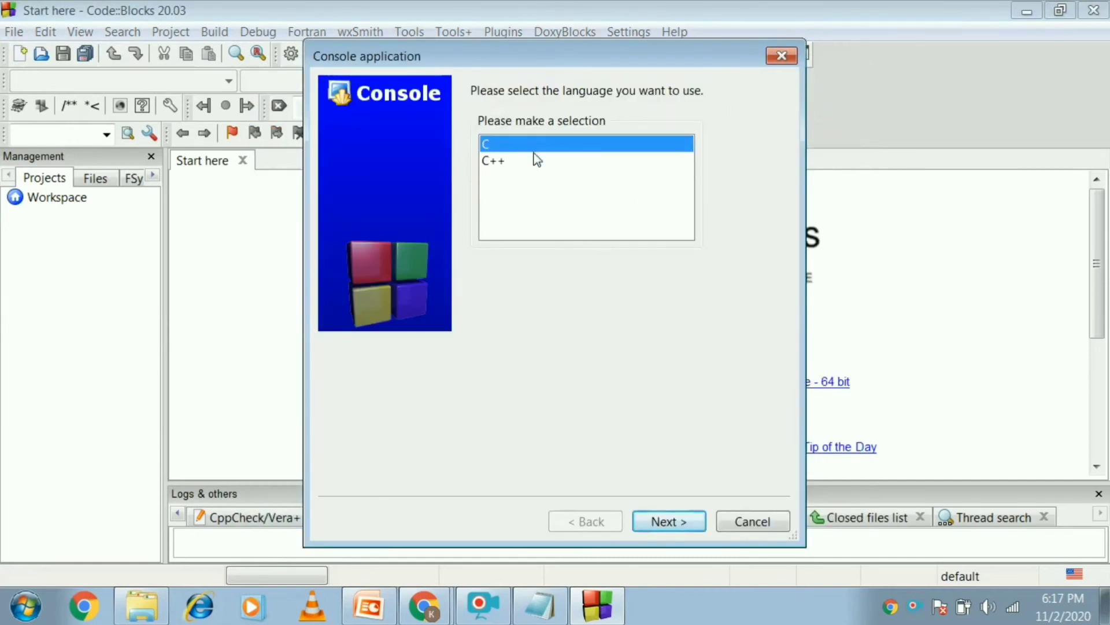
{"action": "left_click", "coordinate": [535, 163]}
{"action": "left_click", "coordinate": [534, 150]}
{"action": "left_click", "coordinate": [531, 162]}
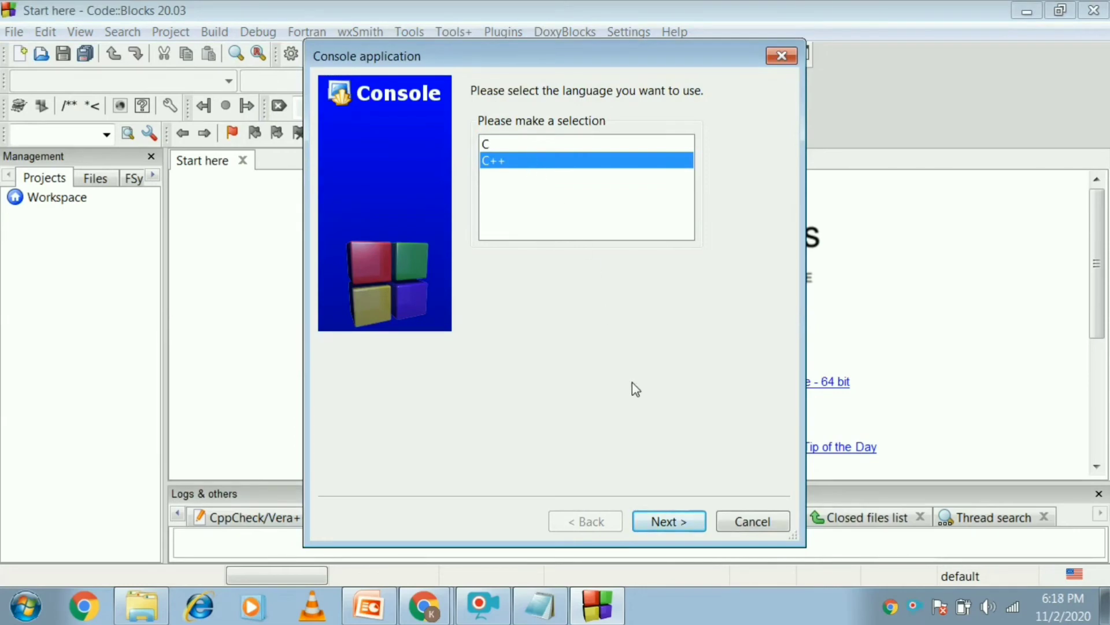
{"action": "left_click", "coordinate": [669, 521]}
Step: Title the project "newproject", keep the default folder, and create it with the GNU GCC Compiler and both Debug and Release configurations
{"action": "left_click", "coordinate": [545, 160]}
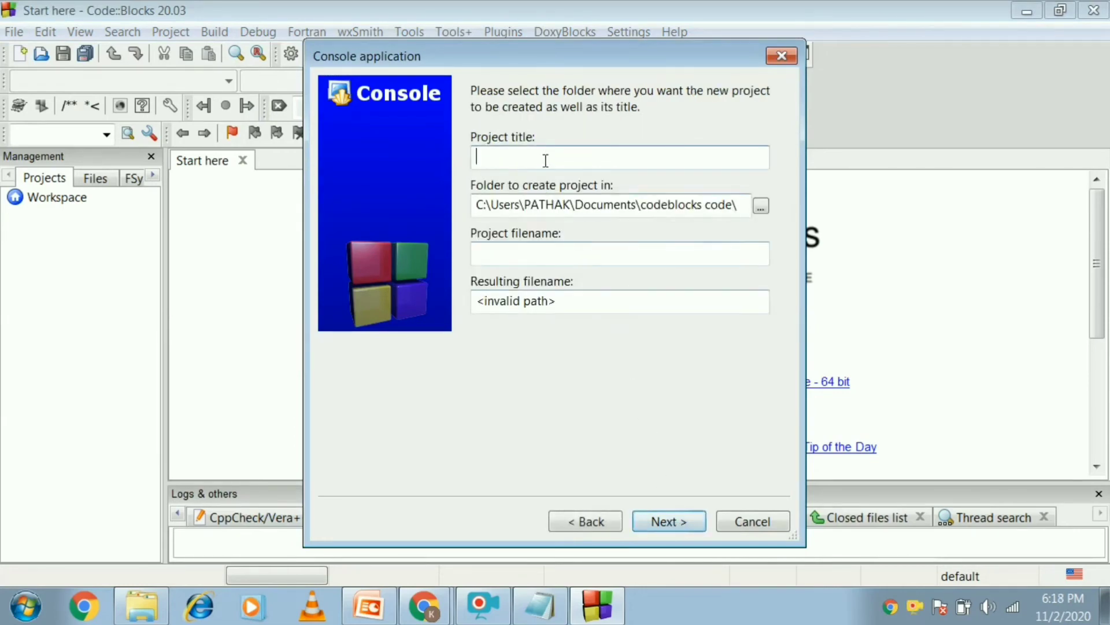
{"action": "type", "text": "new"}
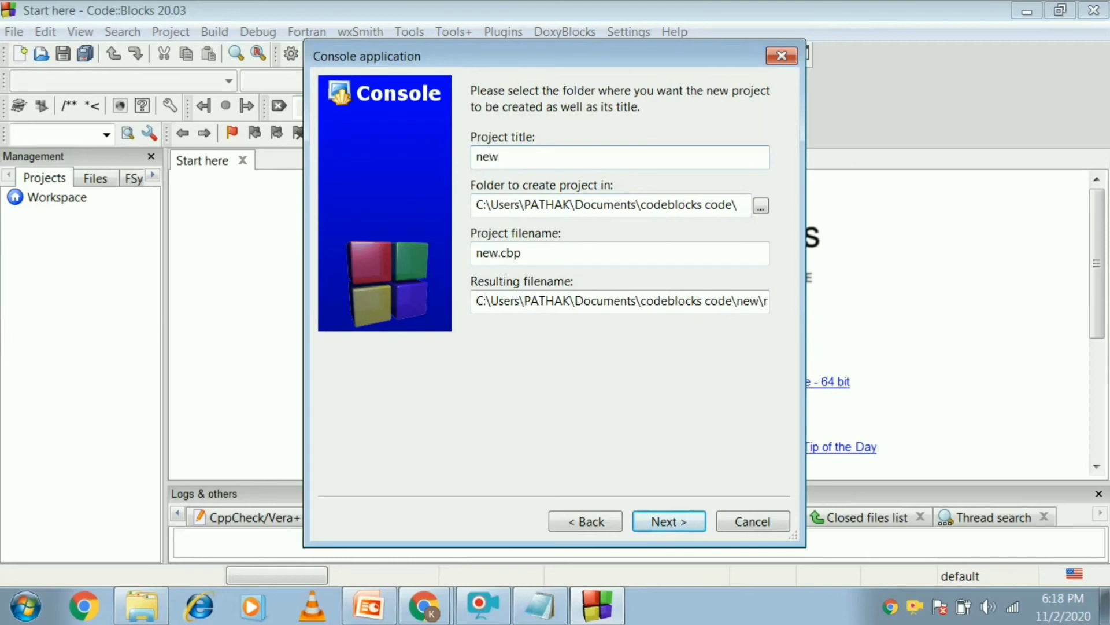
{"action": "type", "text": "projec"}
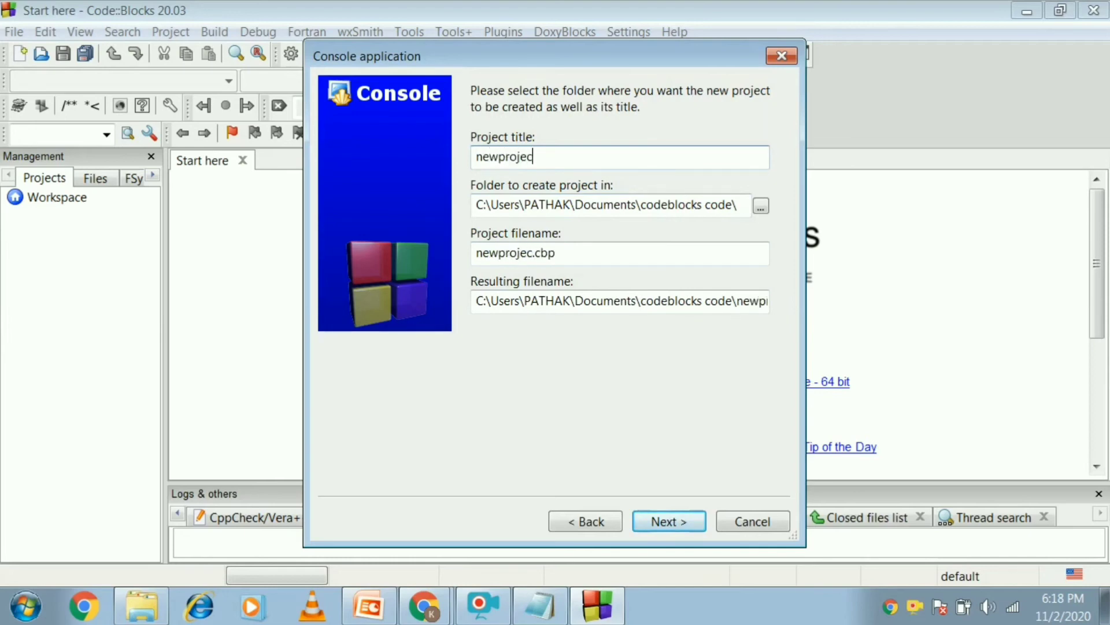
{"action": "type", "text": "t"}
{"action": "left_click", "coordinate": [665, 520]}
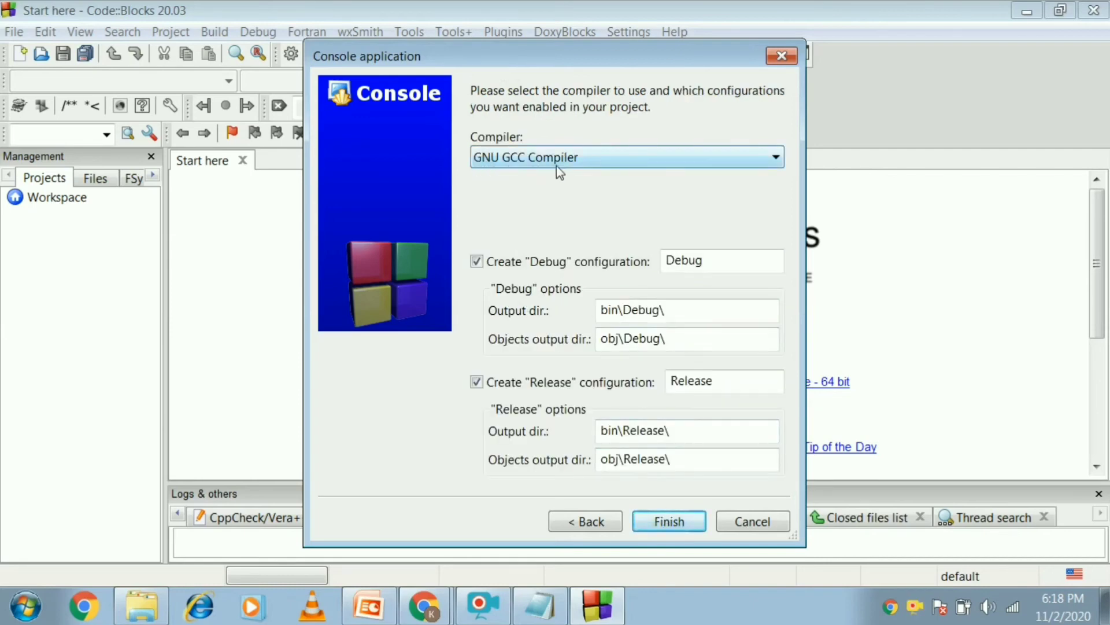
{"action": "left_click", "coordinate": [667, 524]}
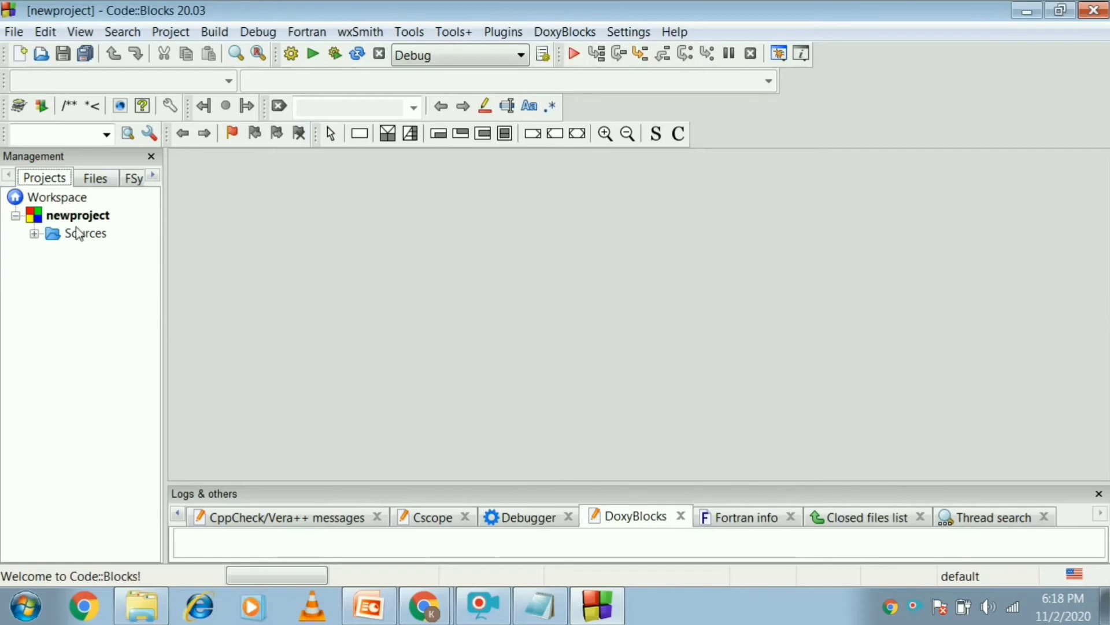
Step: Open main.cpp from the newproject Sources folder and review its generated Hello world code
{"action": "left_click", "coordinate": [34, 234]}
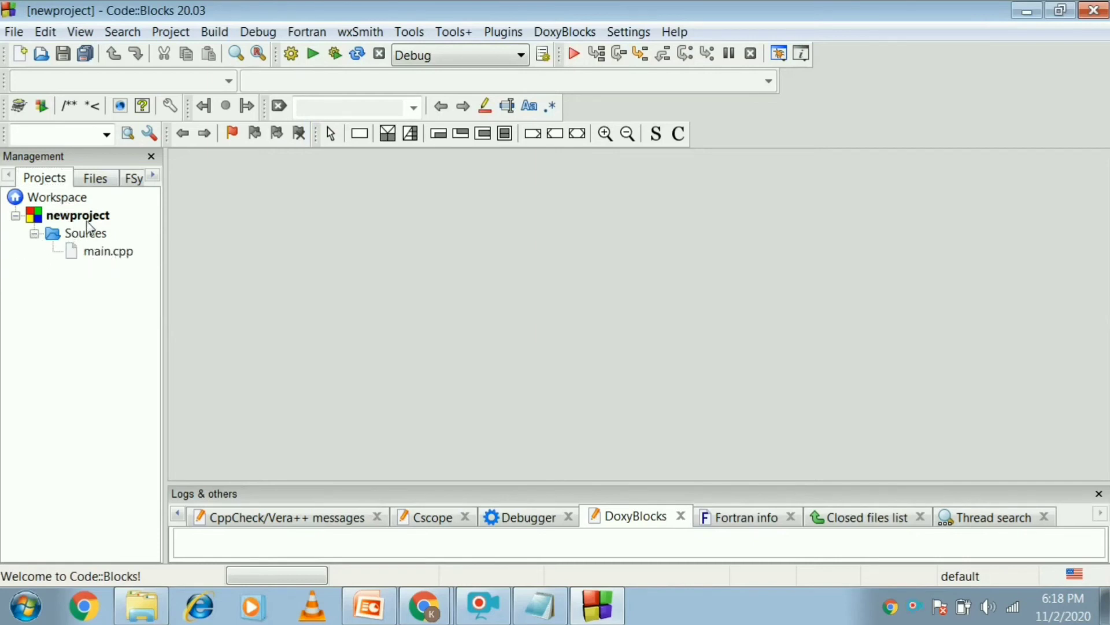
{"action": "double_click", "coordinate": [104, 254]}
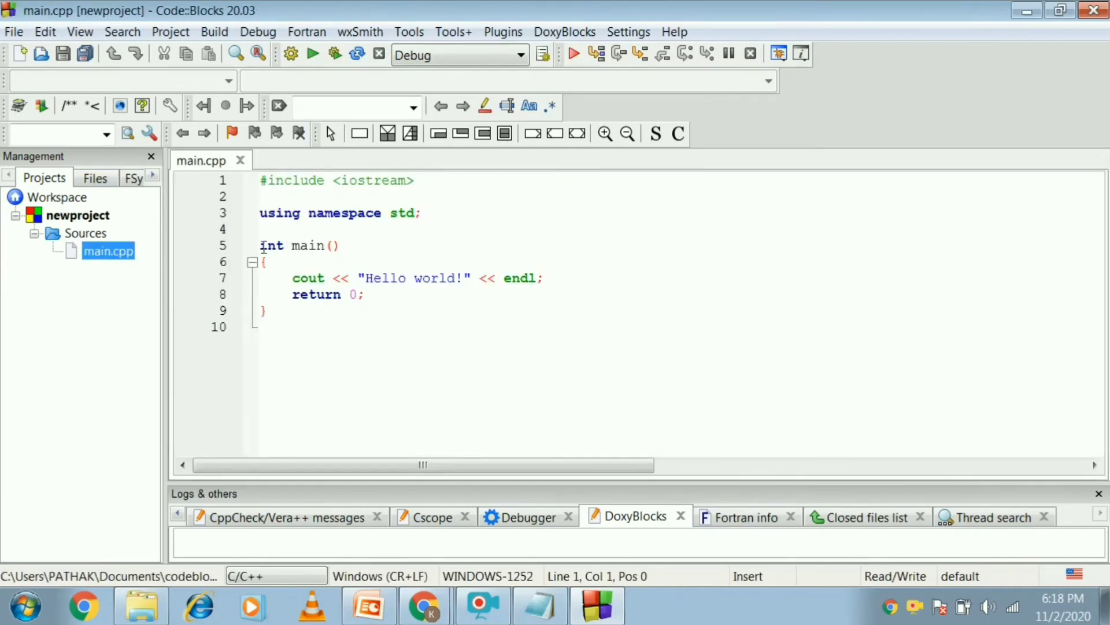
{"action": "left_click_drag", "start_coordinate": [268, 181], "coordinate": [358, 180]}
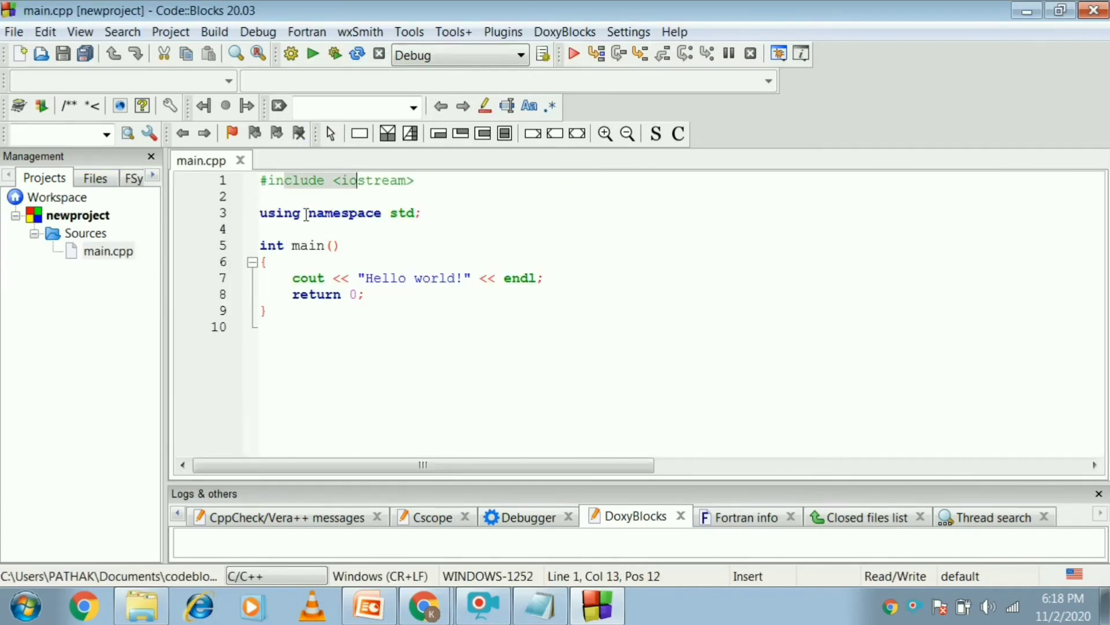
{"action": "left_click_drag", "start_coordinate": [306, 215], "coordinate": [463, 278]}
{"action": "left_click", "coordinate": [371, 325]}
{"action": "left_click", "coordinate": [452, 327]}
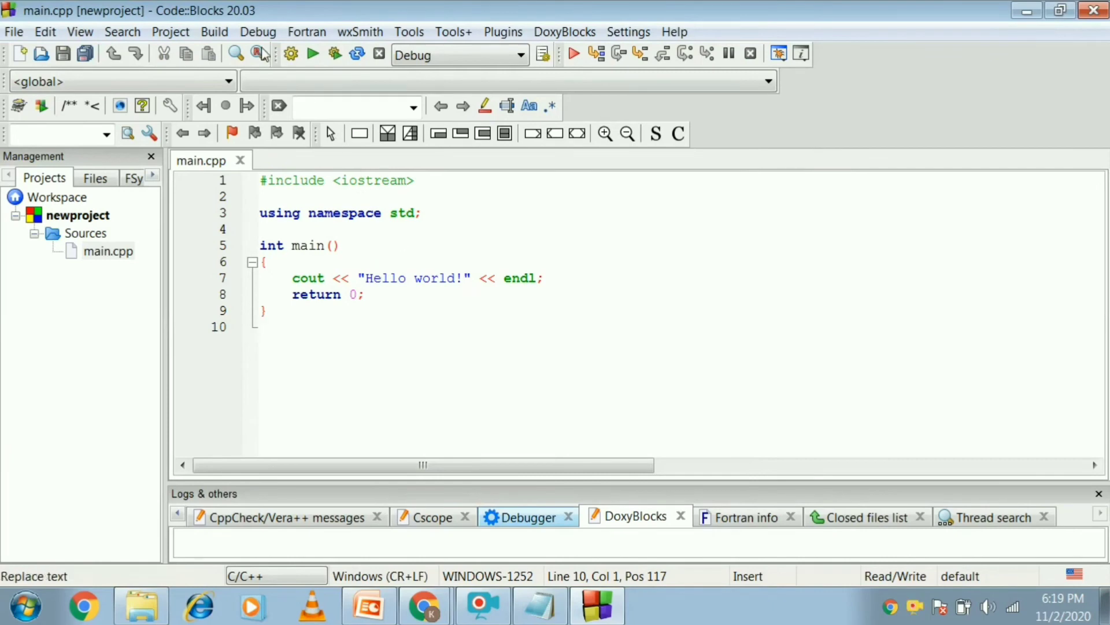
Step: Build and run newproject, enlarge the build log pane, and minimize the program's console window
{"action": "left_click", "coordinate": [217, 36]}
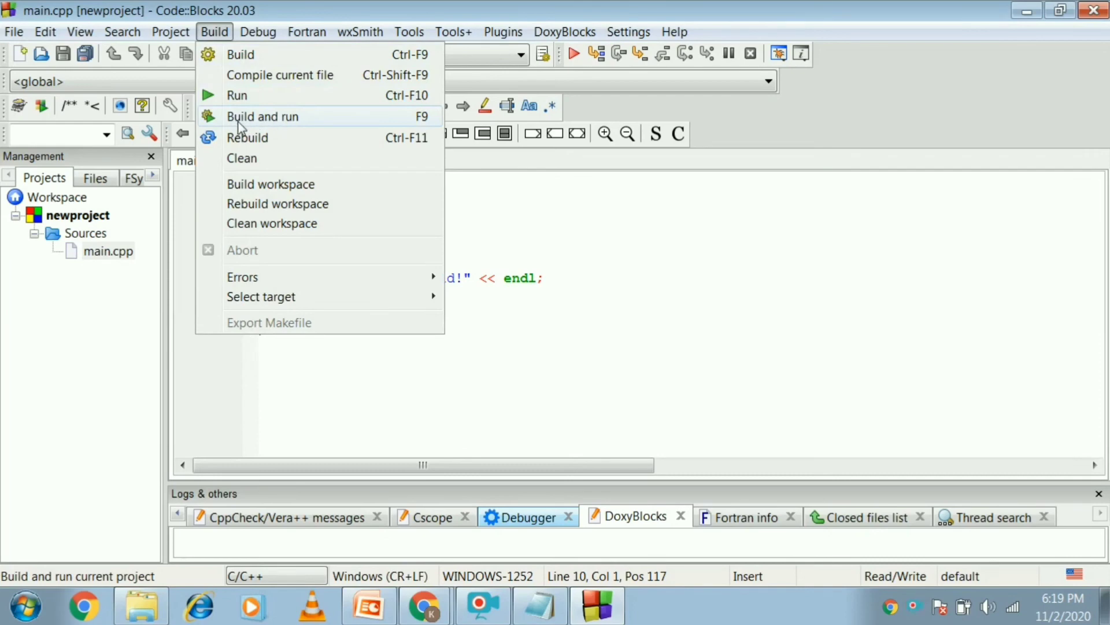
{"action": "left_click", "coordinate": [266, 118]}
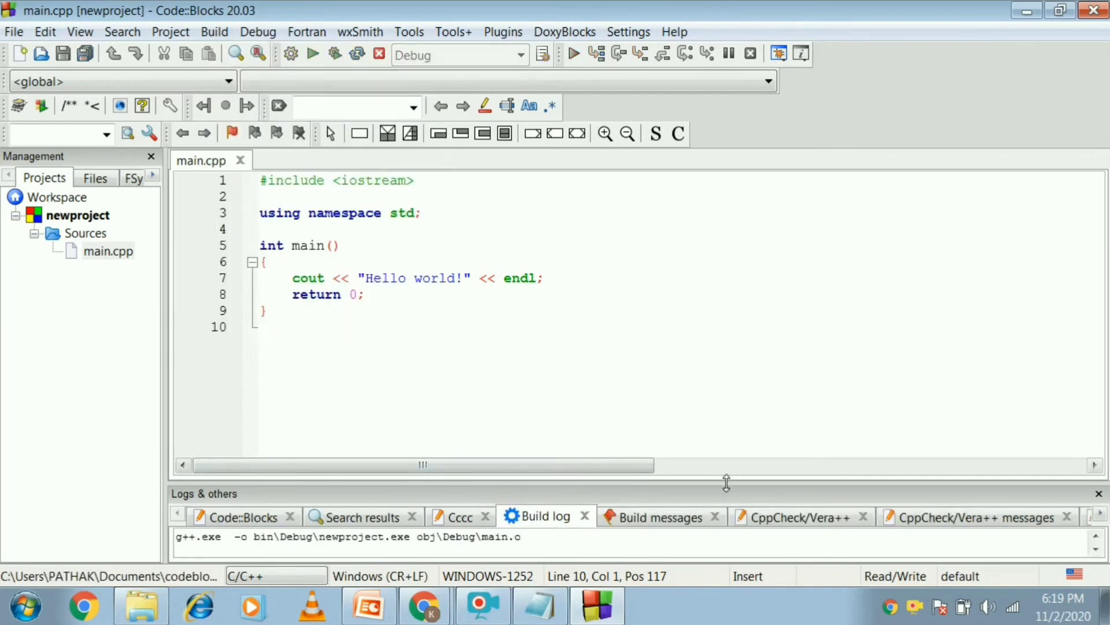
{"action": "left_click_drag", "start_coordinate": [725, 480], "coordinate": [744, 346]}
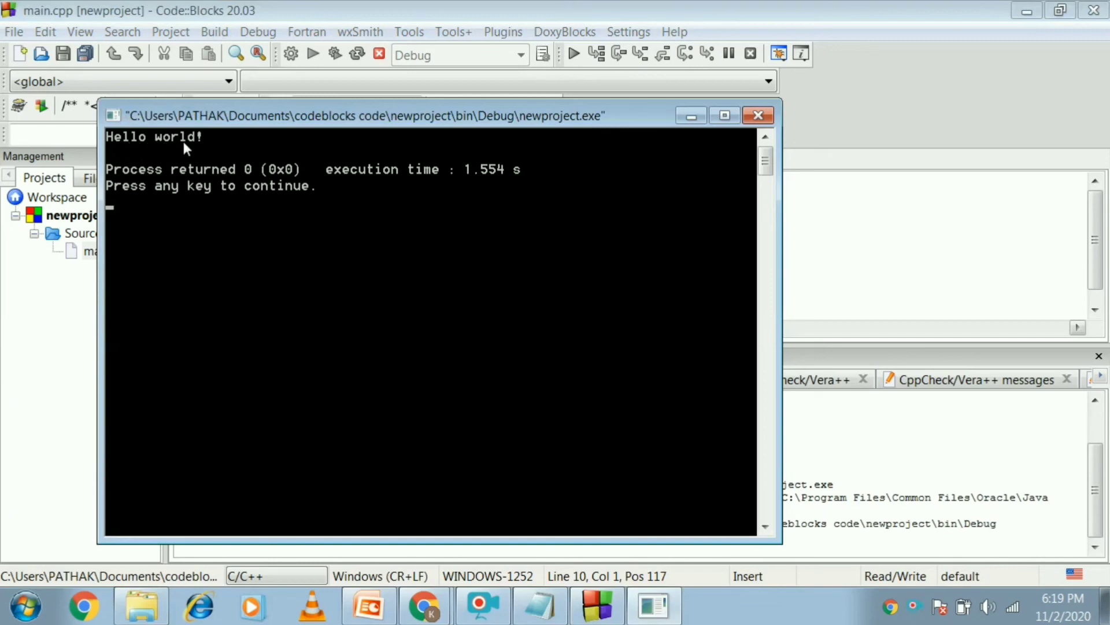
{"action": "left_click", "coordinate": [692, 117]}
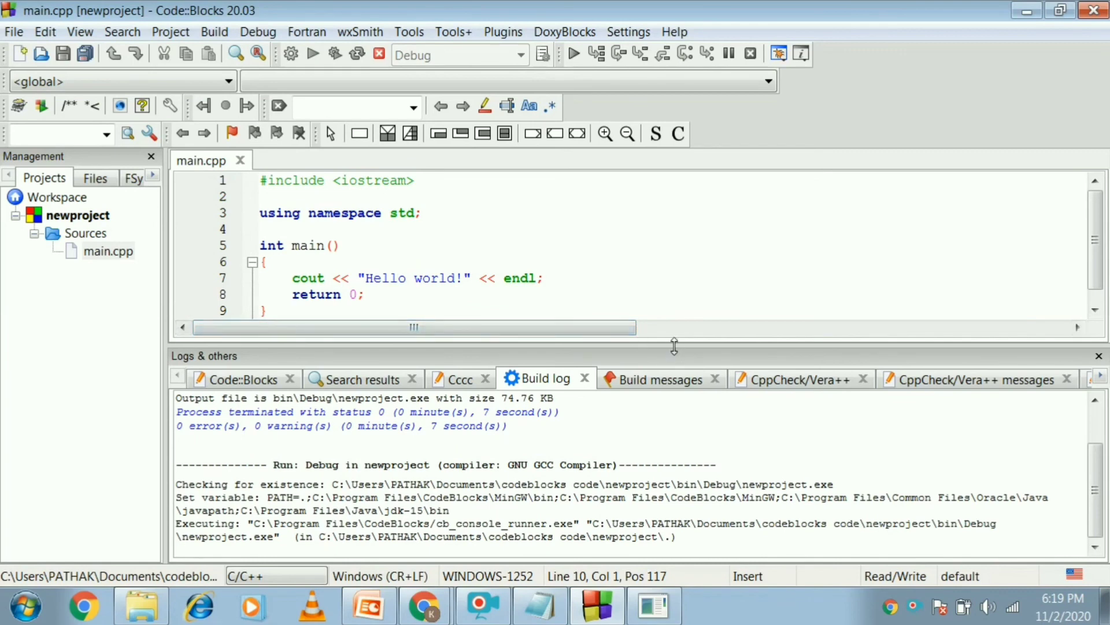
Step: Replace the "Hello world!" output string in main.cpp with "my name is" followed by the person's first name, and save the file
{"action": "left_click_drag", "start_coordinate": [674, 344], "coordinate": [630, 411]}
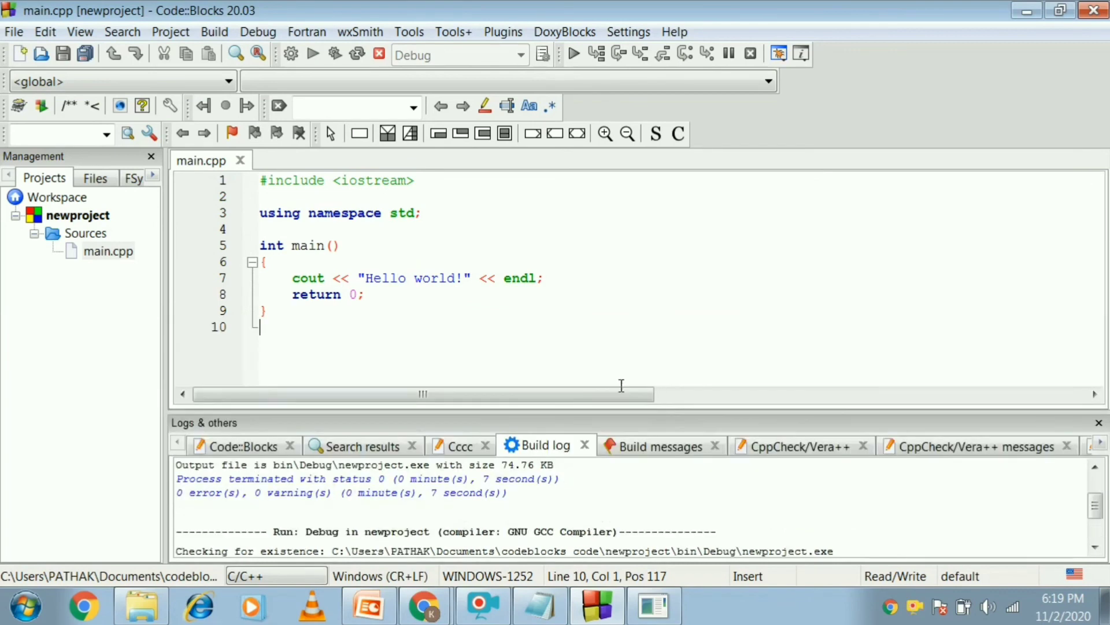
{"action": "left_click_drag", "start_coordinate": [462, 278], "coordinate": [365, 280]}
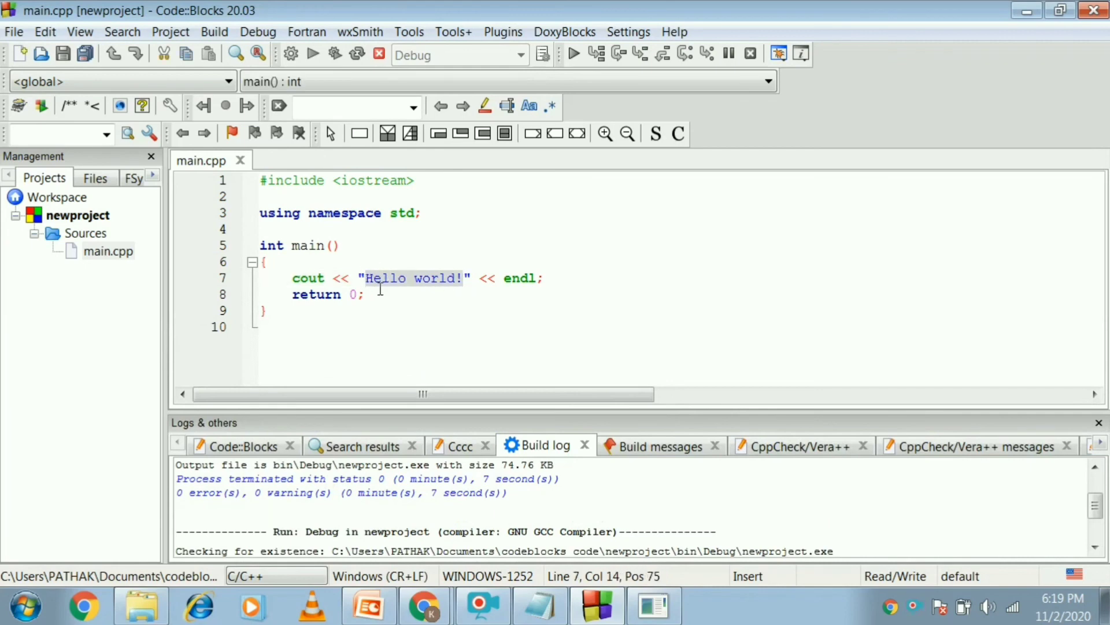
{"action": "type", "text": "my na"}
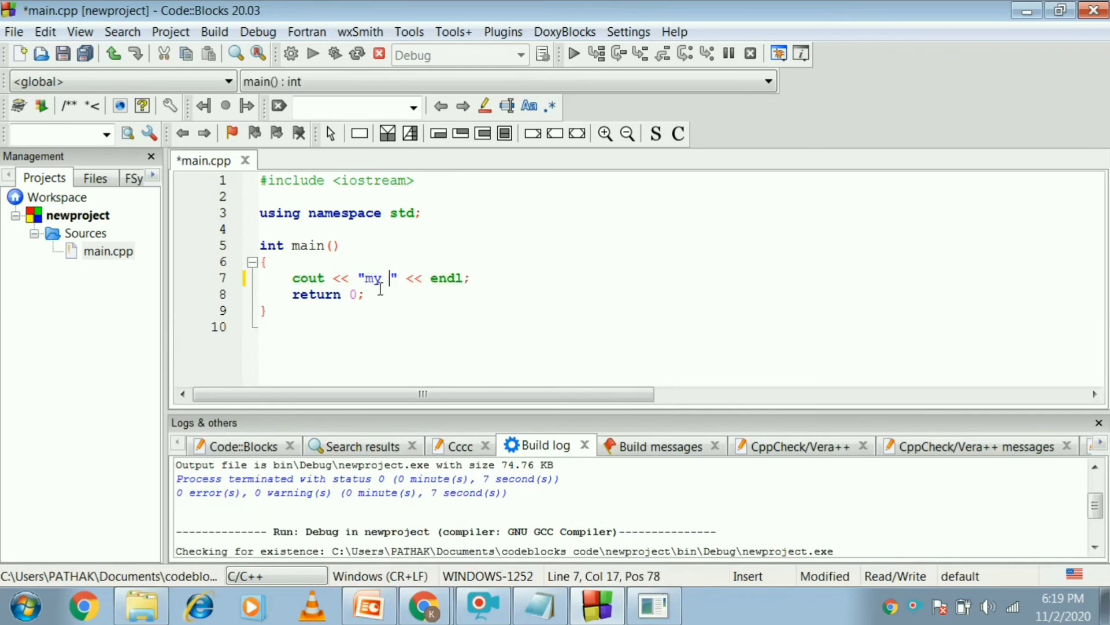
{"action": "type", "text": "me is abh"}
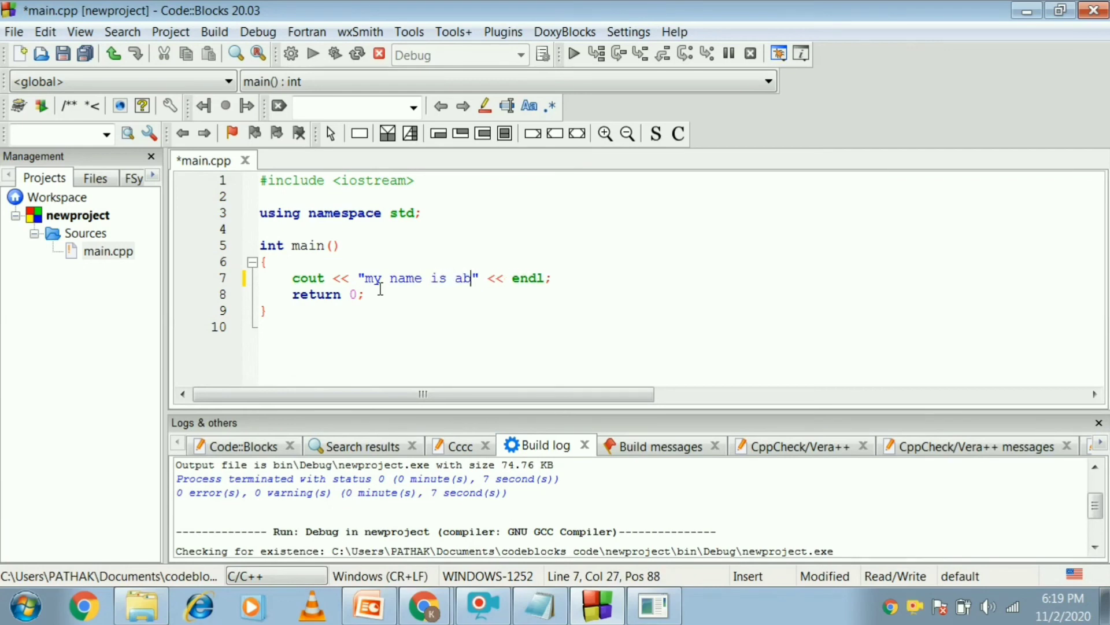
{"action": "type", "text": "ishek"}
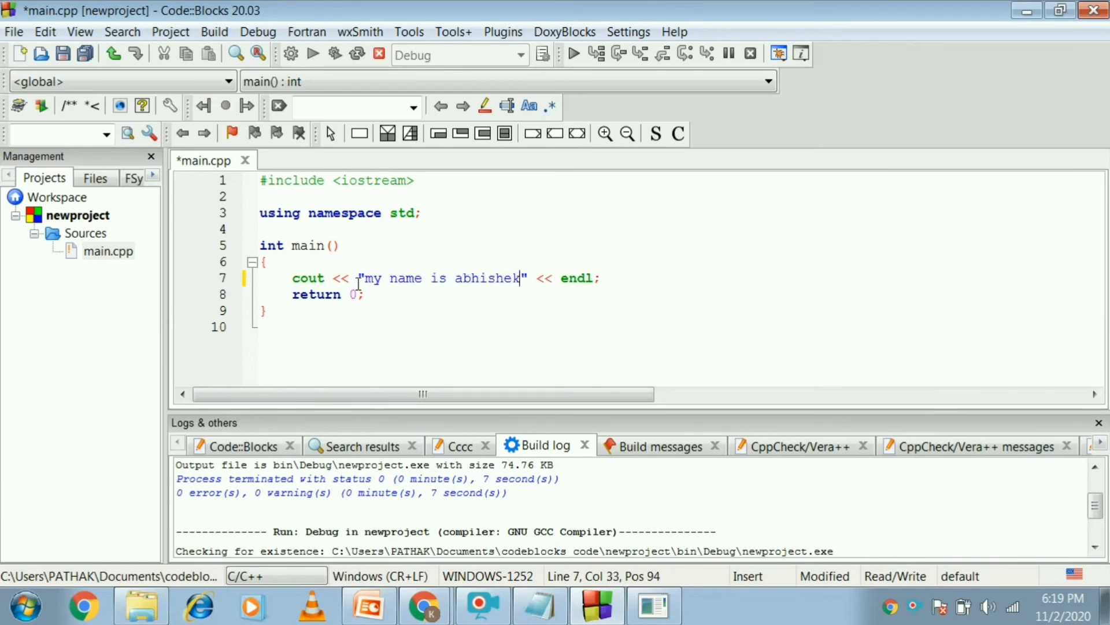
{"action": "left_click_drag", "start_coordinate": [367, 279], "coordinate": [523, 279]}
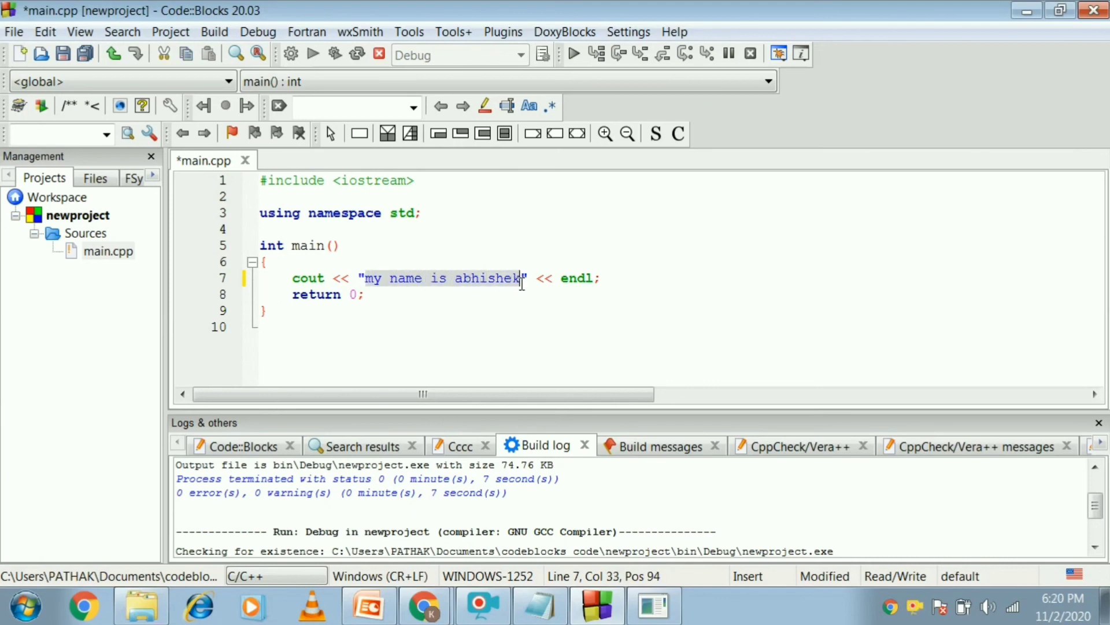
{"action": "left_click", "coordinate": [556, 322]}
{"action": "left_click", "coordinate": [14, 31]}
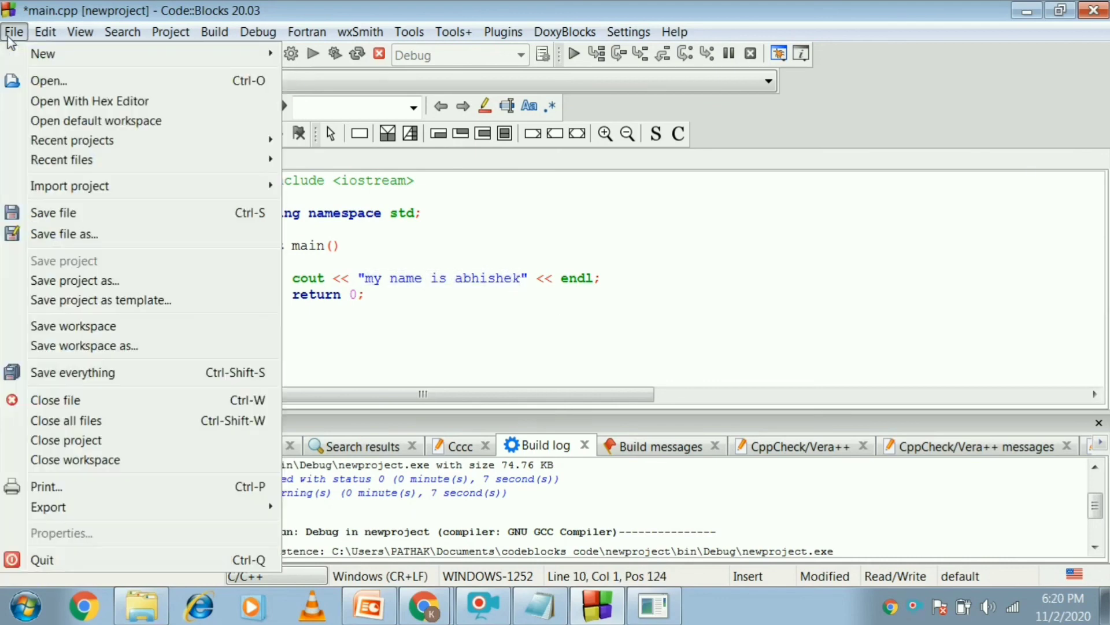
{"action": "left_click", "coordinate": [91, 215]}
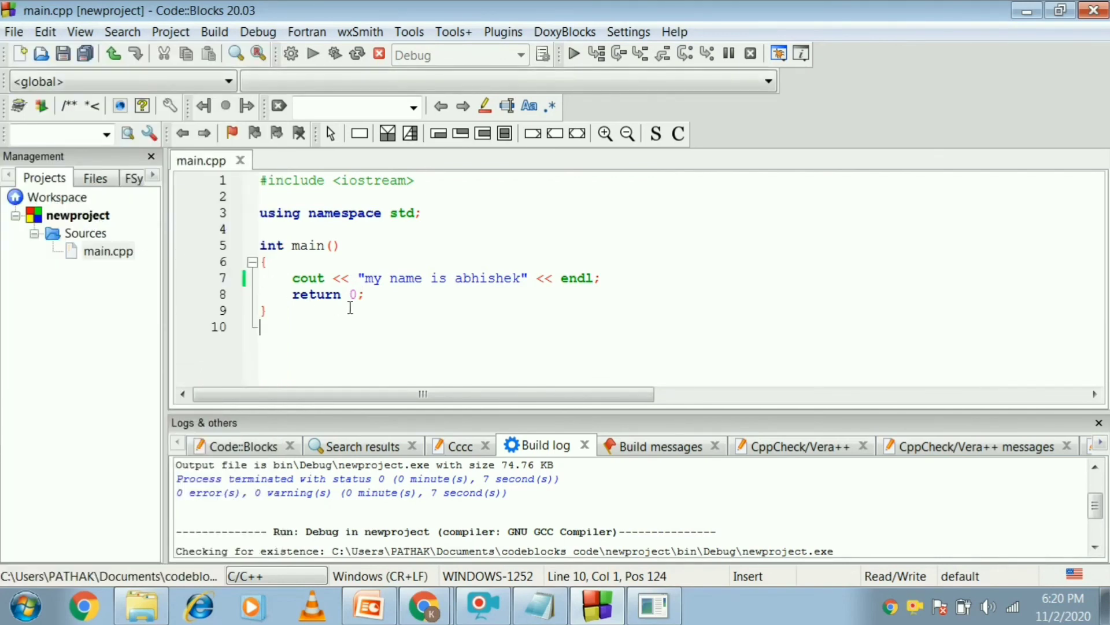
{"action": "left_click", "coordinate": [226, 35]}
{"action": "left_click", "coordinate": [544, 249]}
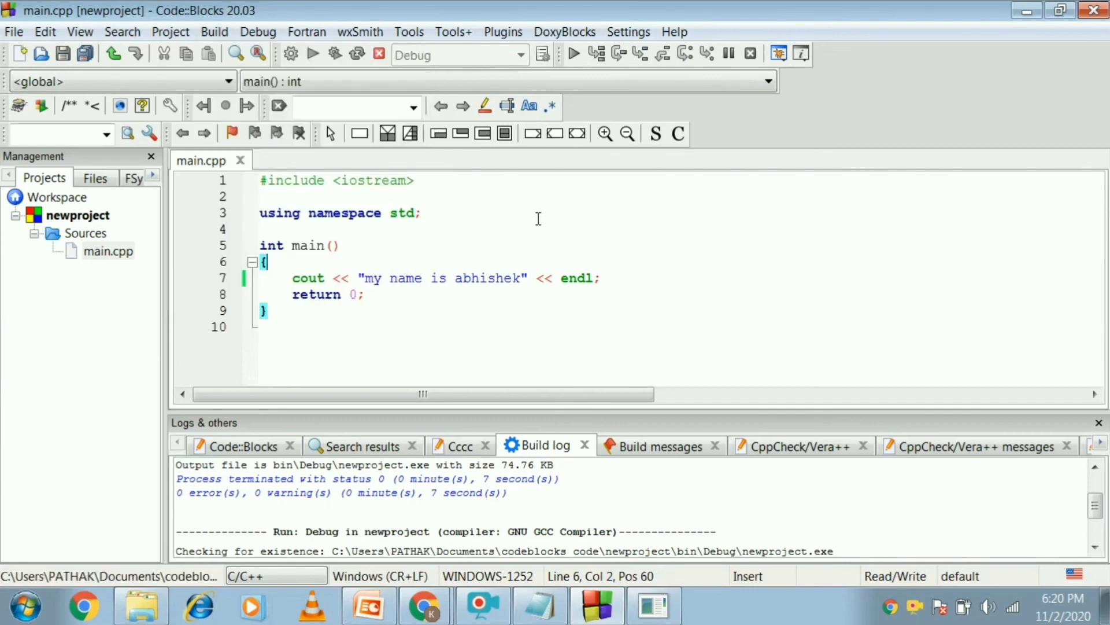
{"action": "right_click", "coordinate": [538, 218]}
{"action": "left_click", "coordinate": [838, 367]}
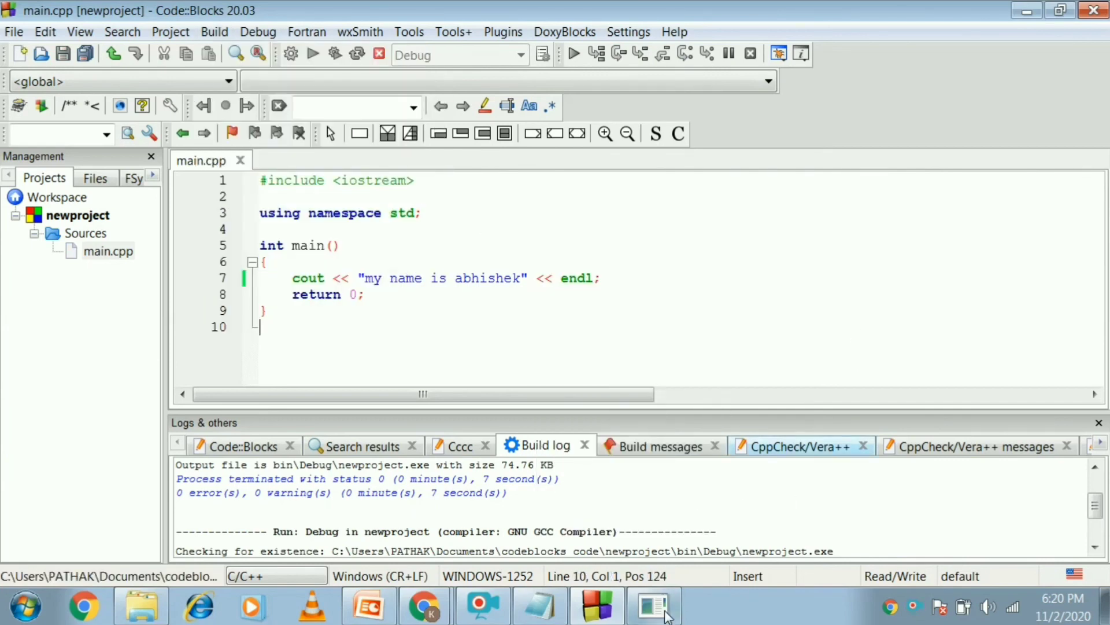
Step: Restore the minimized console window from the earlier newproject run, close it, and return to the main.cpp code
{"action": "left_click", "coordinate": [653, 607]}
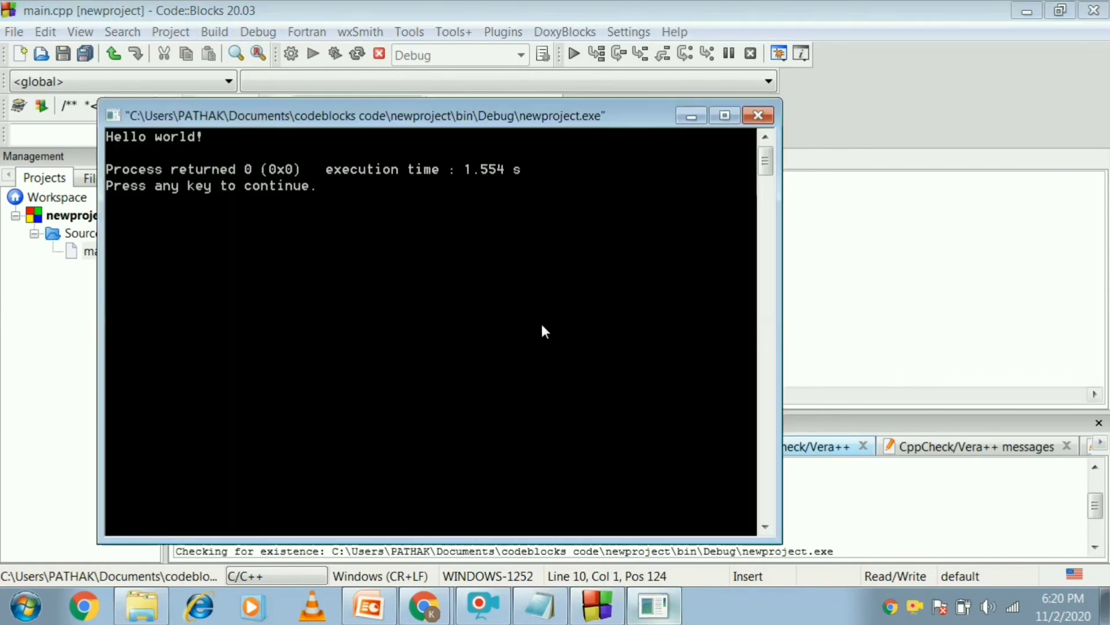
{"action": "left_click", "coordinate": [758, 115]}
{"action": "left_click", "coordinate": [657, 241]}
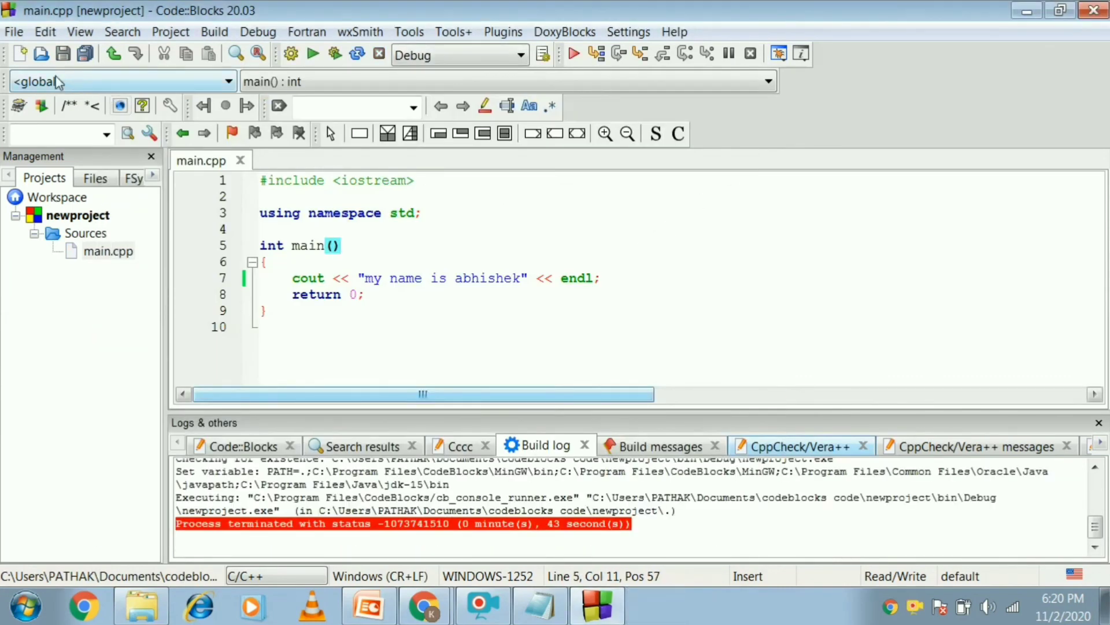
Step: Build and run newproject with the edited output string, check the printed text, and close the program's console window
{"action": "left_click", "coordinate": [13, 32]}
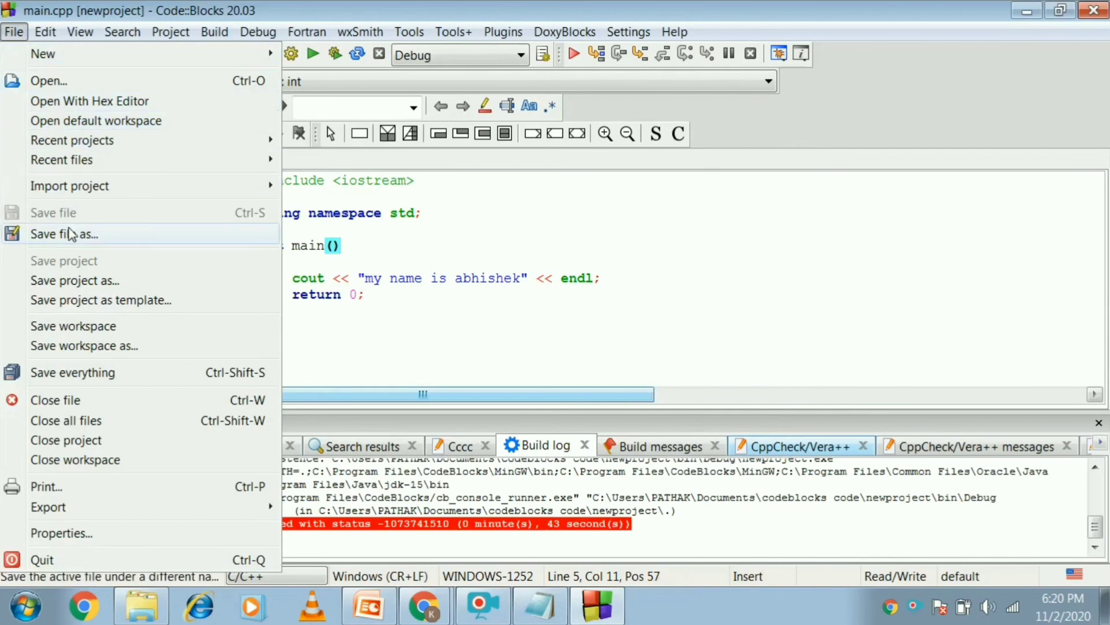
{"action": "left_click", "coordinate": [486, 253]}
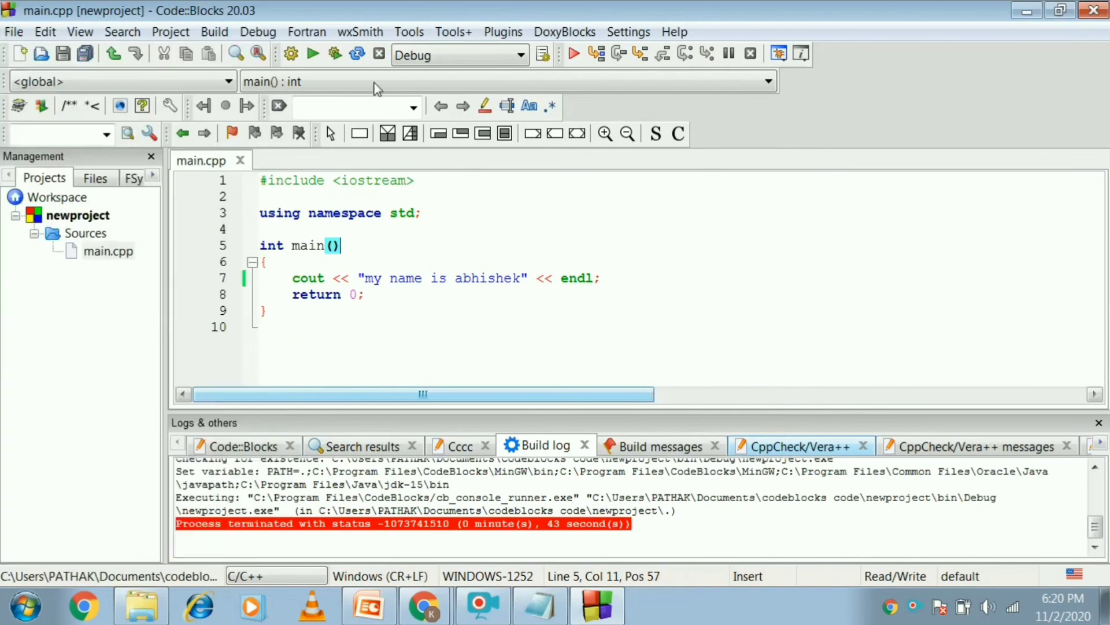
{"action": "left_click", "coordinate": [215, 32]}
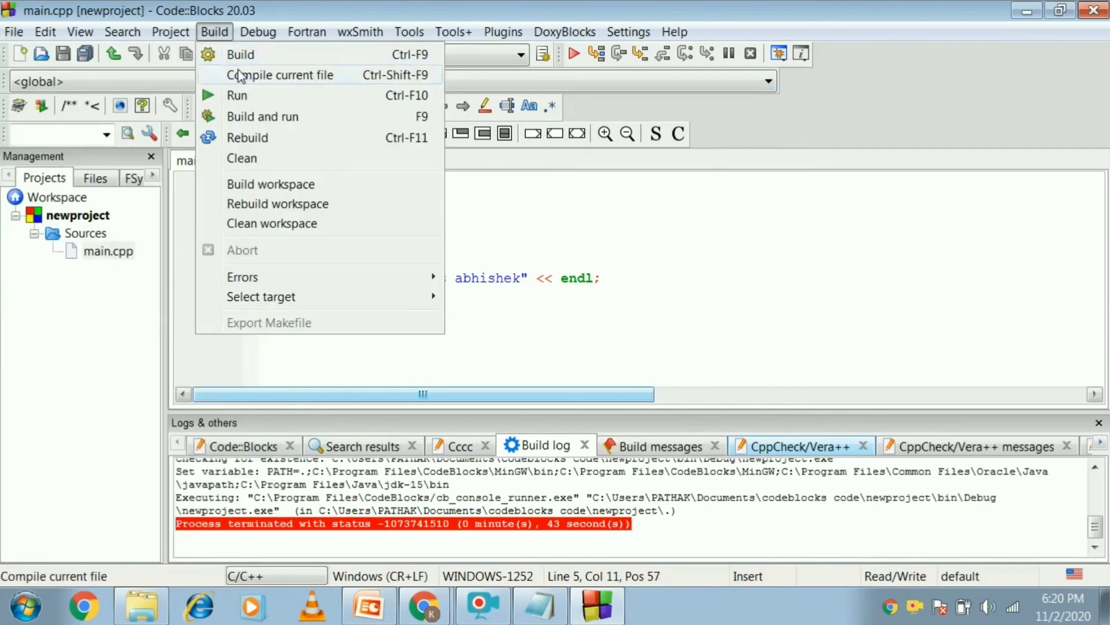
{"action": "left_click", "coordinate": [266, 121]}
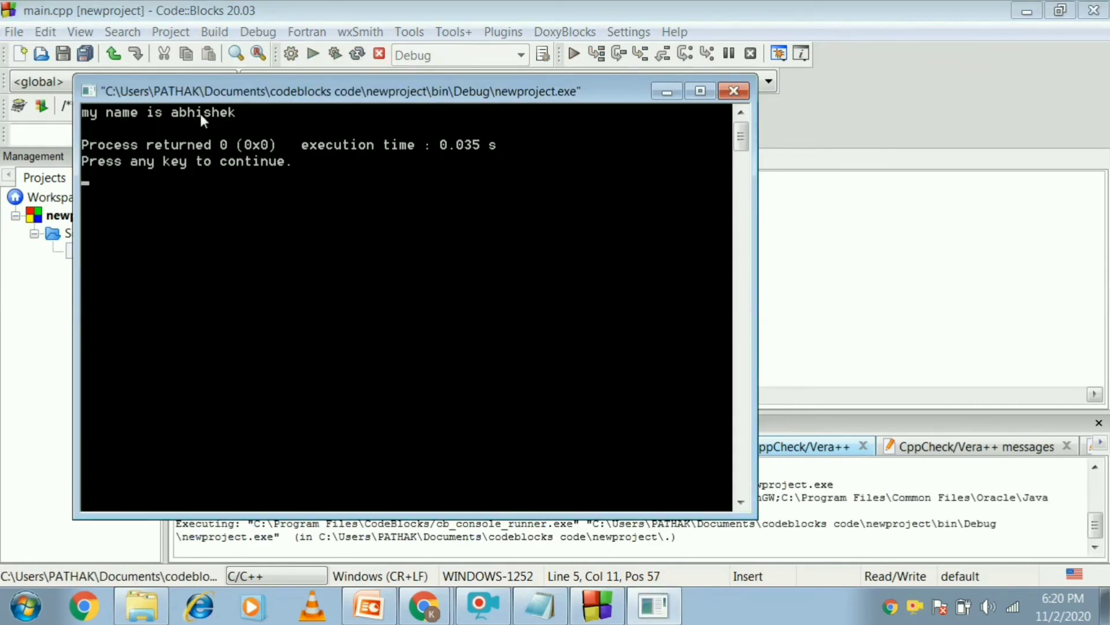
{"action": "left_click", "coordinate": [738, 94]}
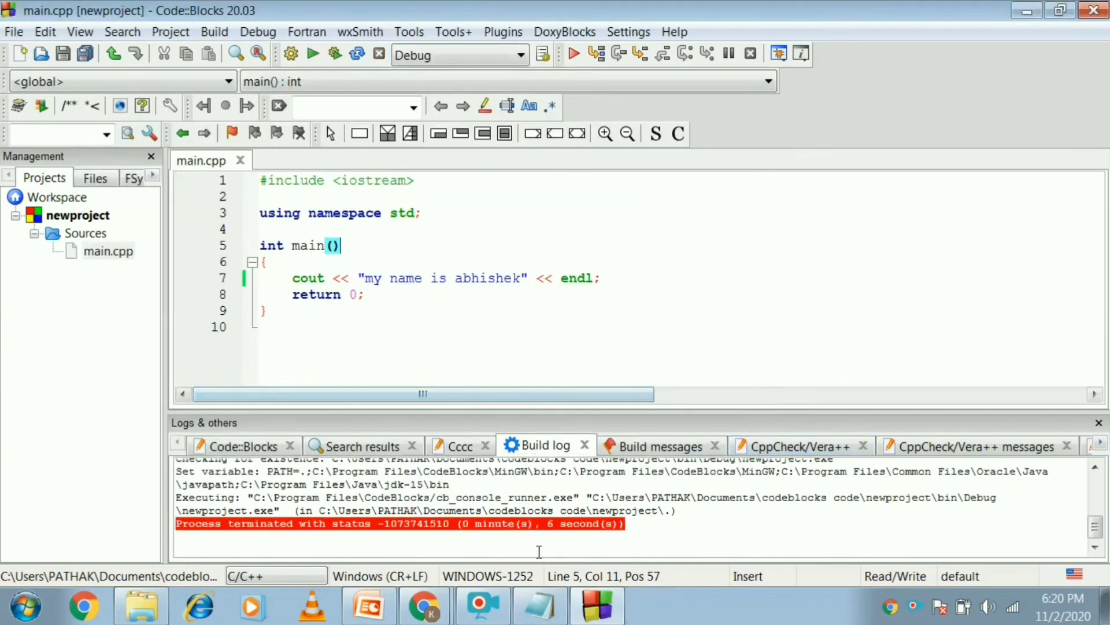